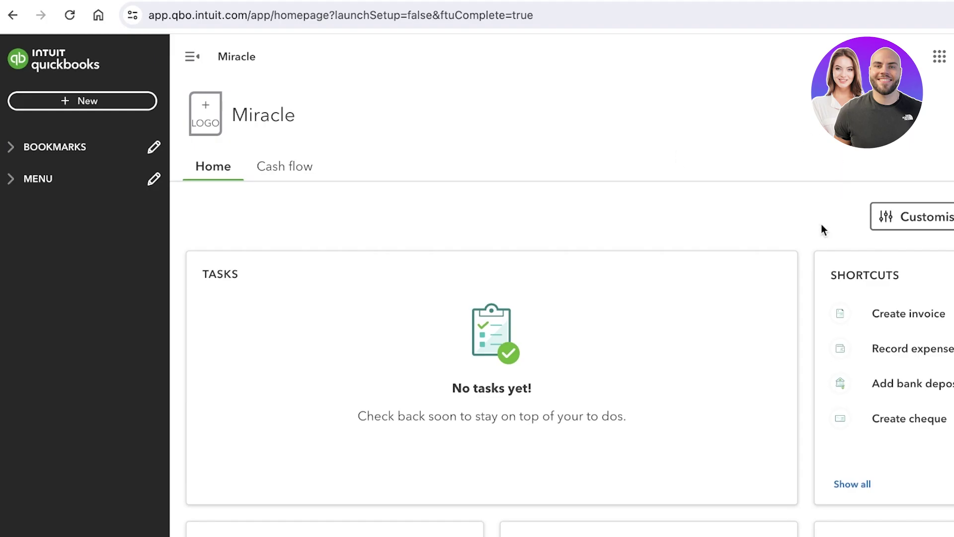
Expand the bookmarks and full navigation menu, then try switching to Business view.
click(90, 145)
click(33, 213)
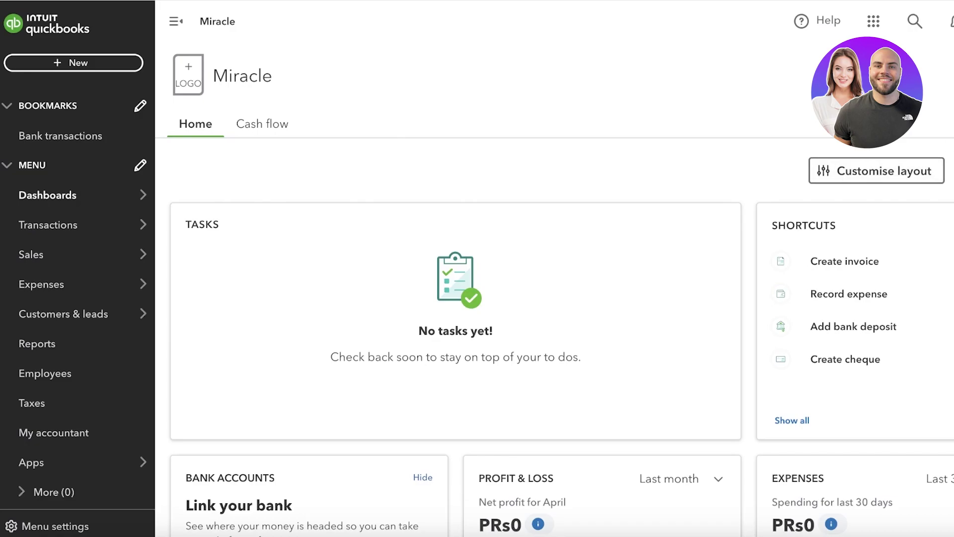
click(926, 21)
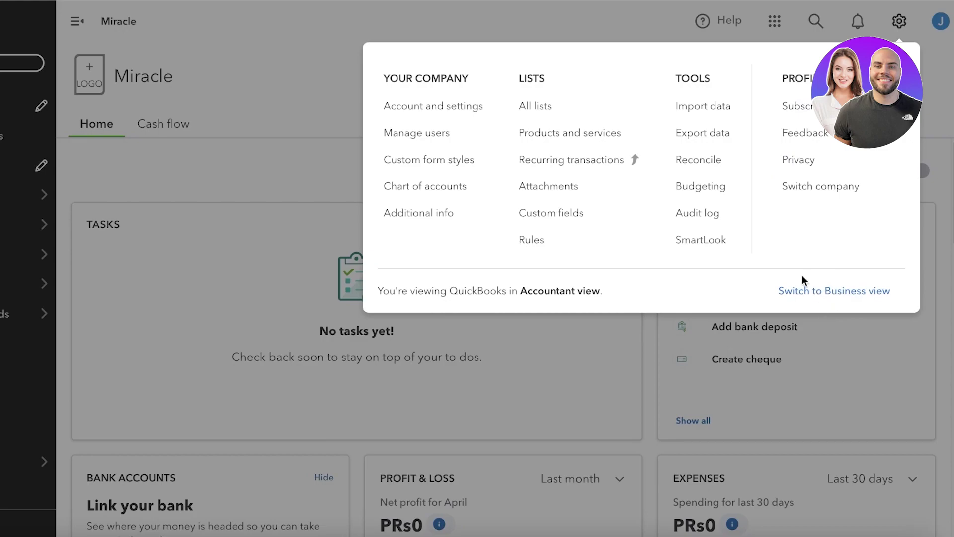
click(793, 291)
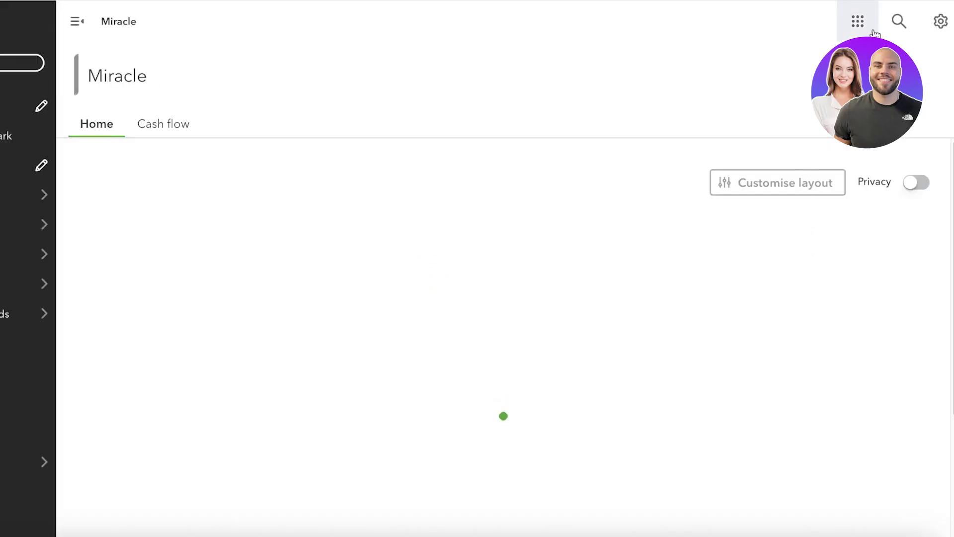
Retry the Business view switch, then dismiss the settings menu and the can't-switch notice.
click(949, 22)
click(887, 297)
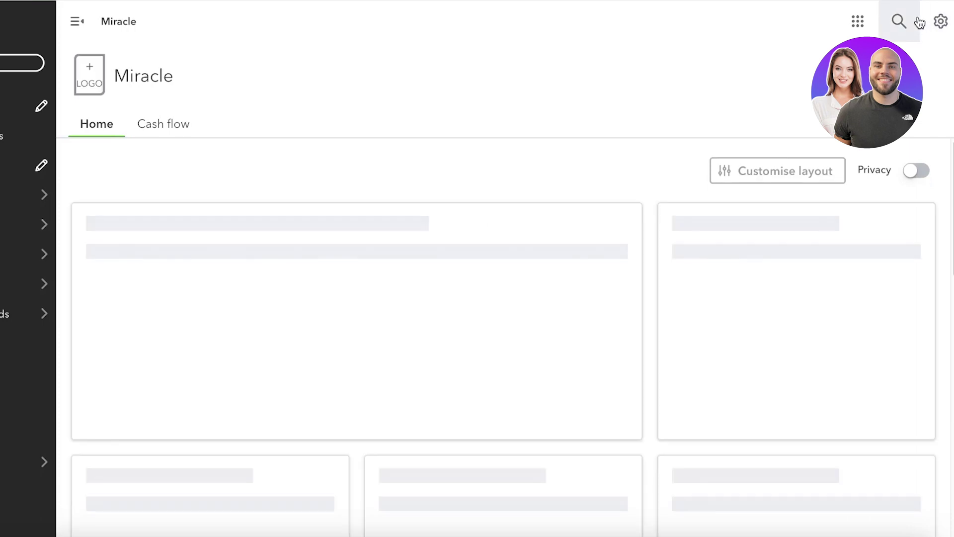
click(941, 22)
click(583, 402)
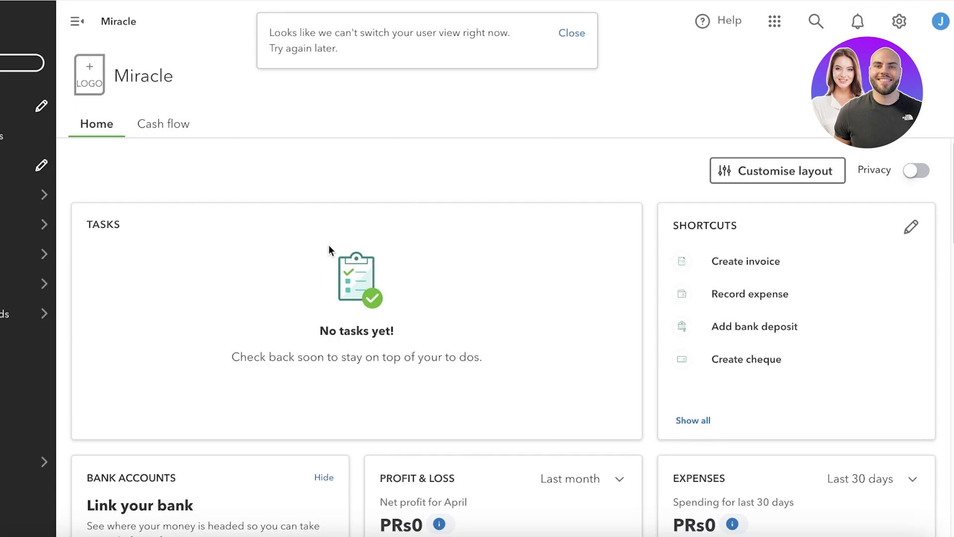
click(568, 33)
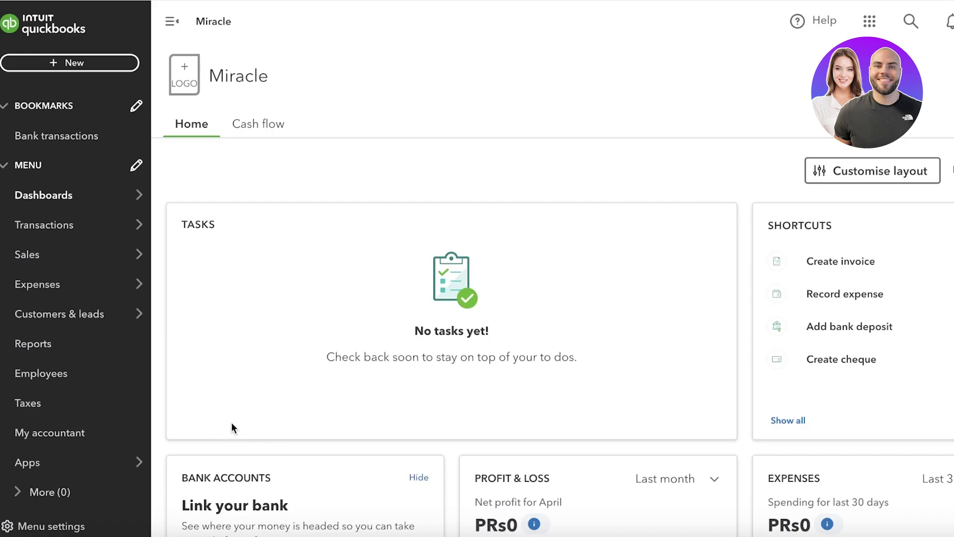
Collapse and re-expand the menu, then open Sales > Products & services.
click(44, 105)
click(35, 141)
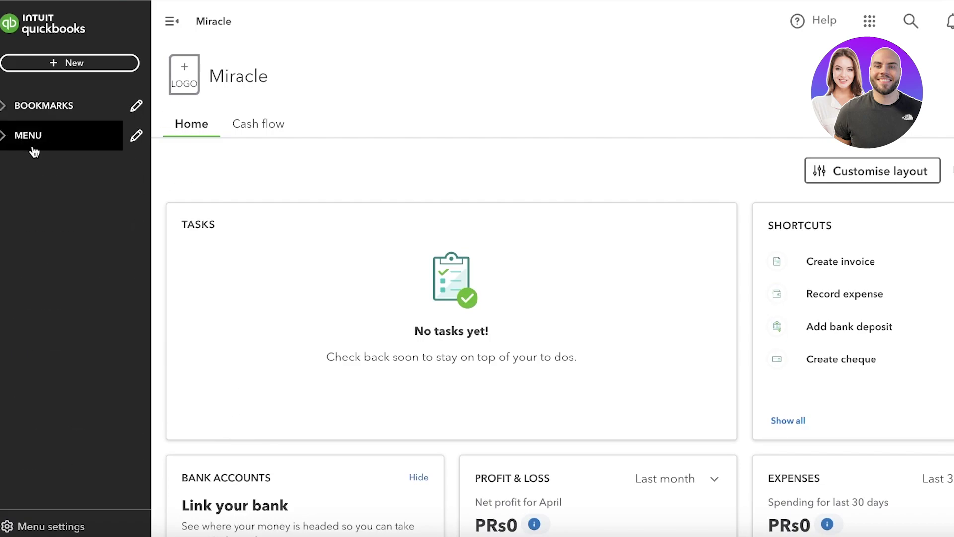
click(49, 138)
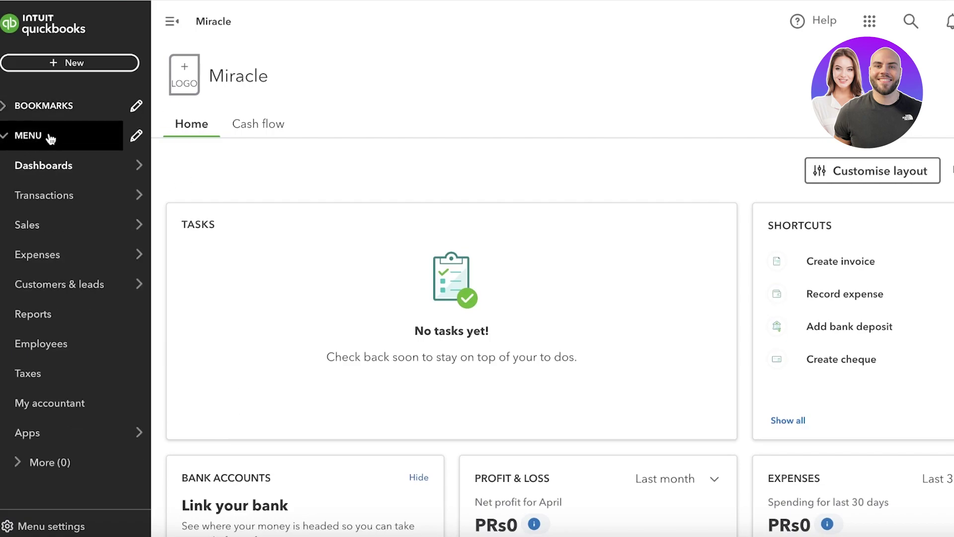
mouse_move(44, 181)
mouse_move(44, 222)
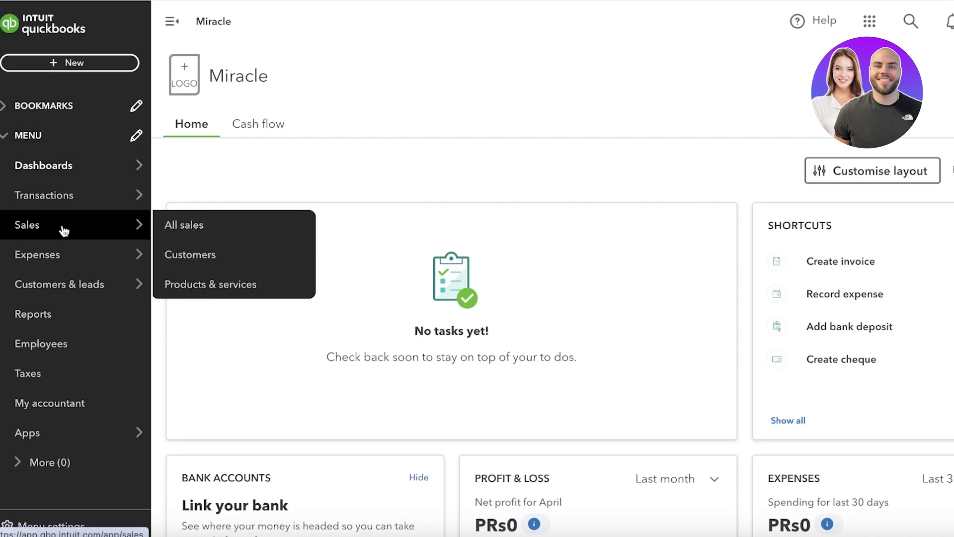
click(195, 286)
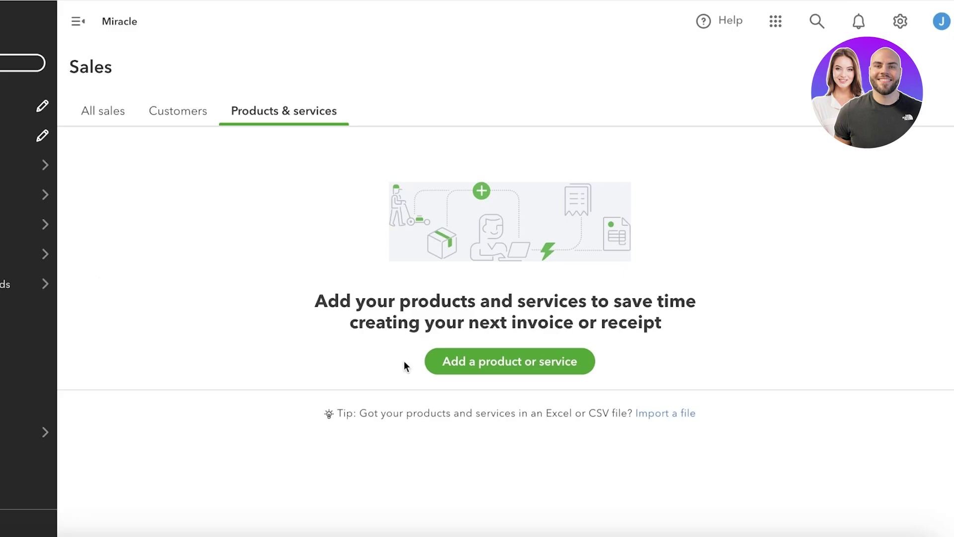
Start a new Service item named Eyelash Extensions with SKU 001.
click(454, 369)
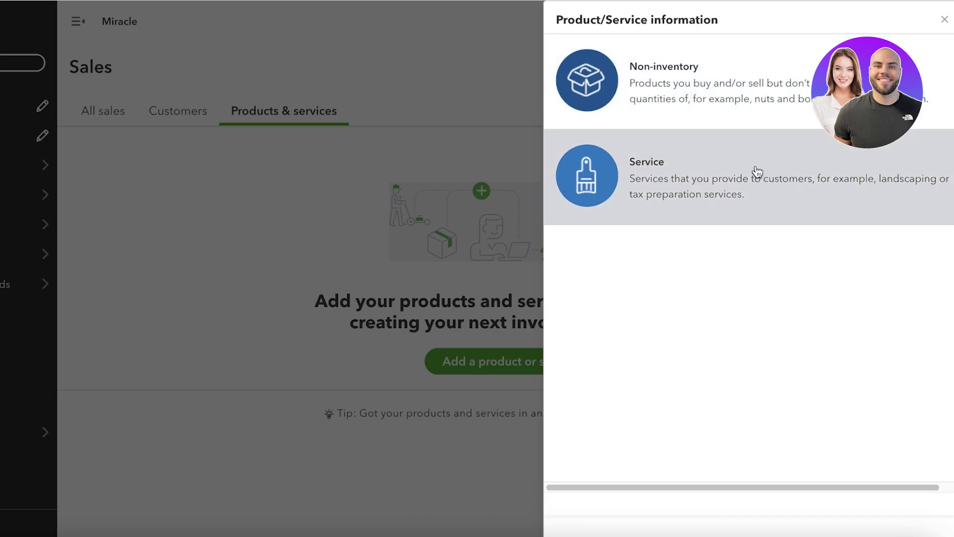
click(732, 95)
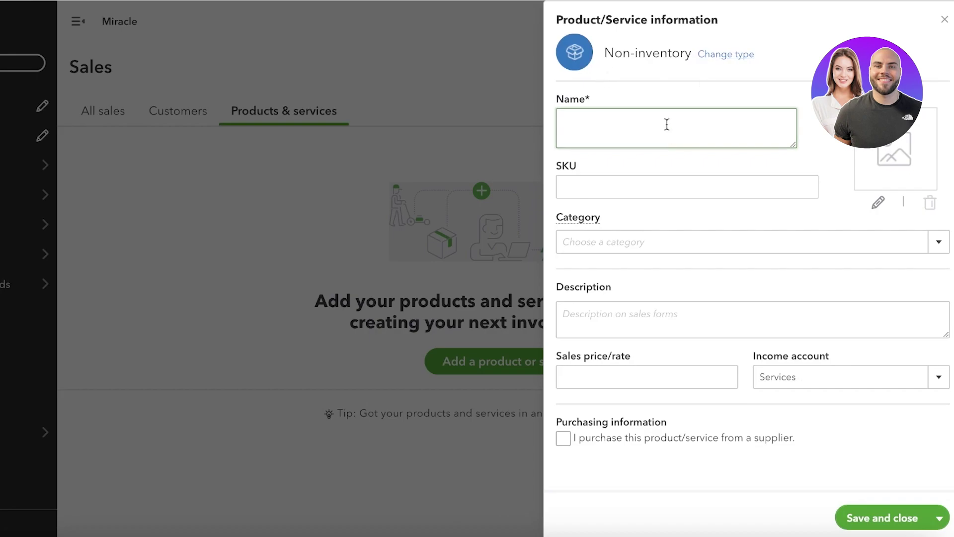
text(A)
key(BackSpace)
click(742, 55)
click(712, 143)
text(Eyelas)
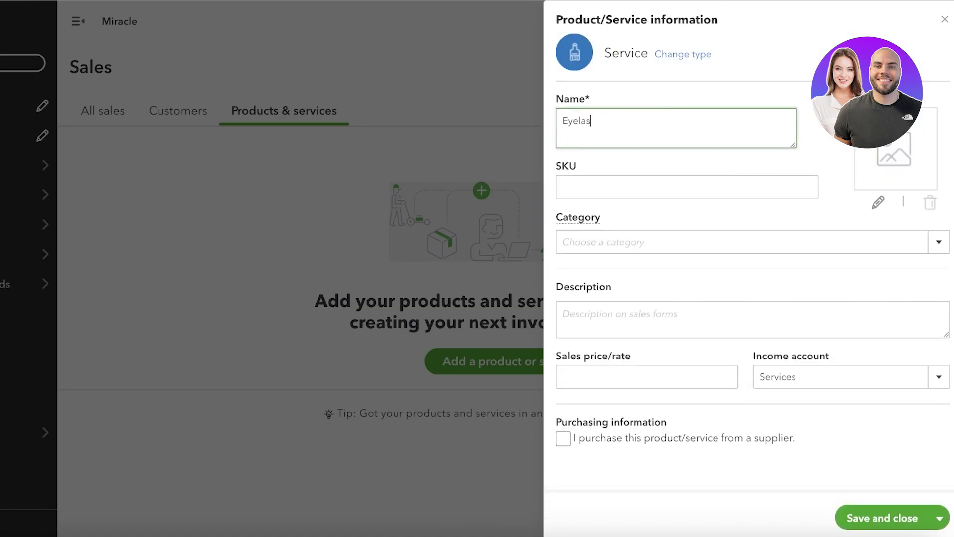
text(h Extensions)
click(641, 189)
text(001)
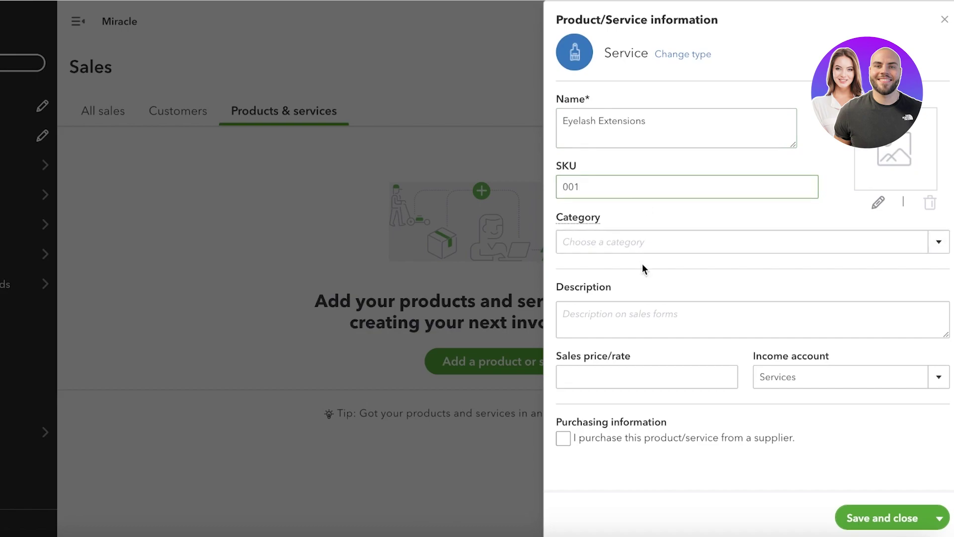
Try creating a Grooming Services category, dropping it when saving fails.
click(642, 240)
text(Grooming)
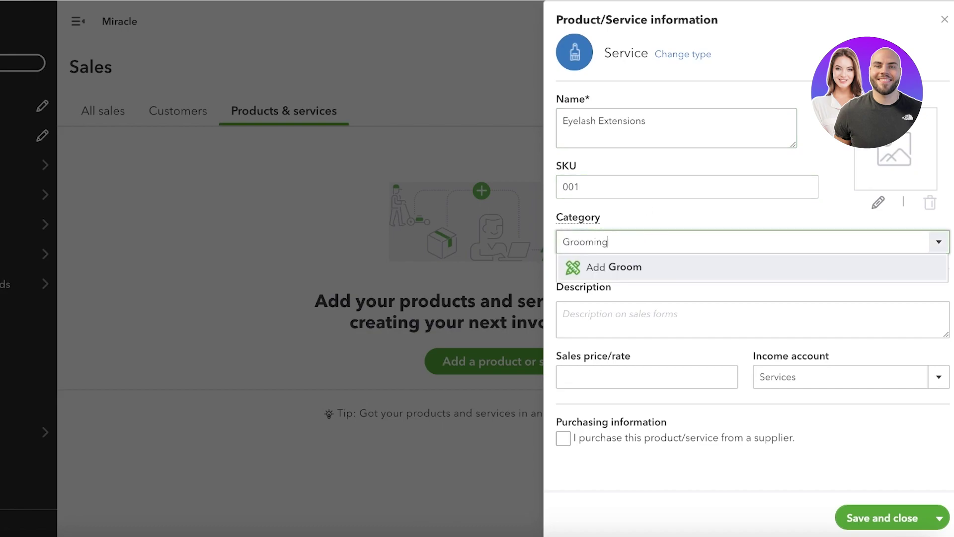
text( Services)
key(Return)
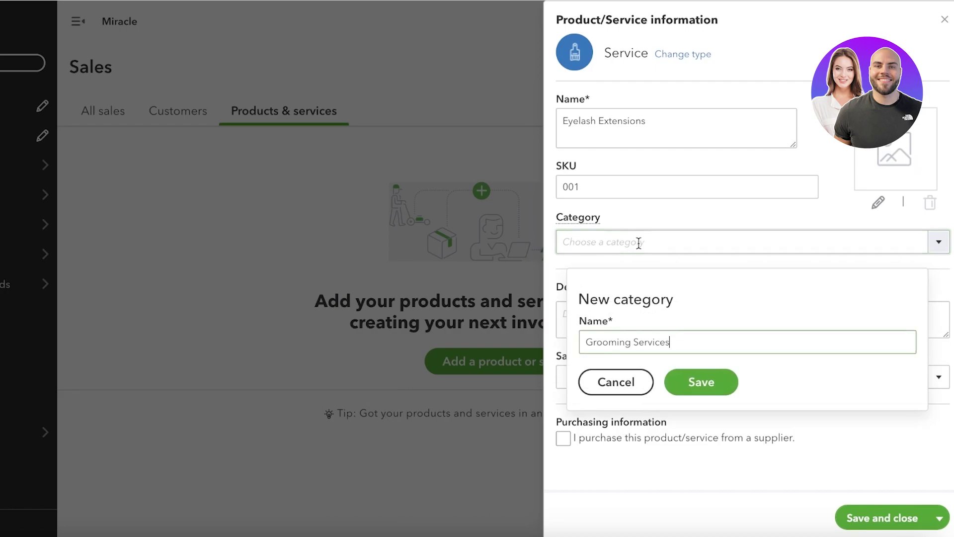
click(713, 384)
click(712, 461)
click(600, 326)
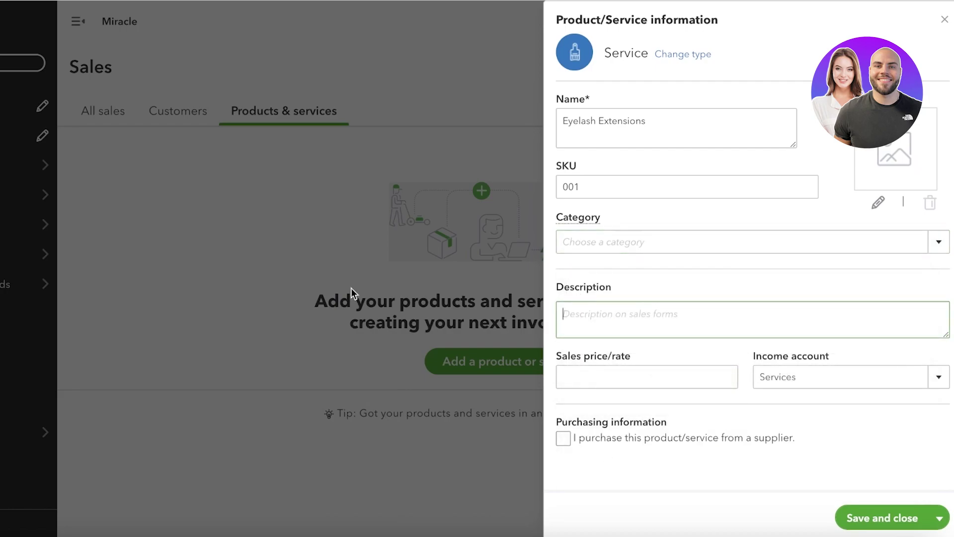
Enter 'P' as the item's description.
click(574, 306)
text(A)
key(BackSpace)
text(A)
key(BackSpace)
text(O)
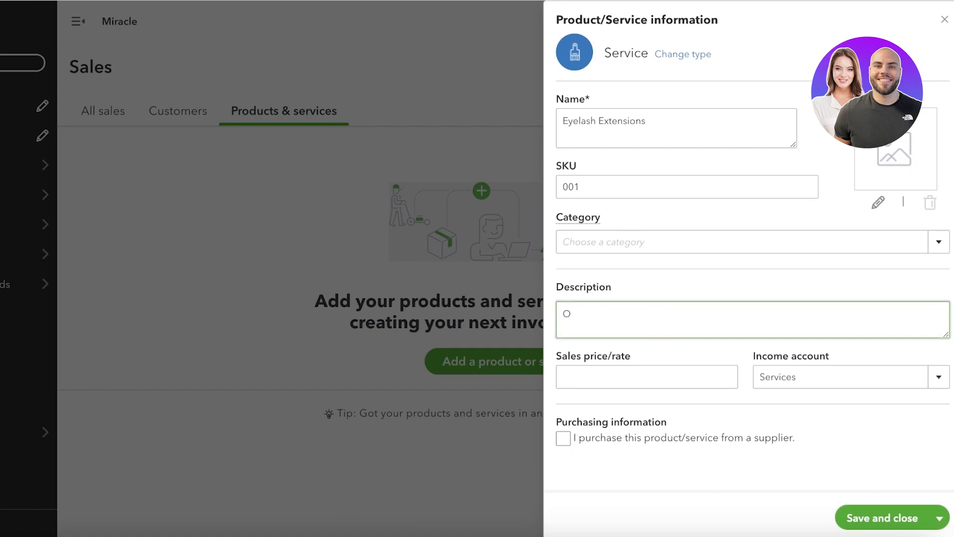
key(BackSpace)
text(P)
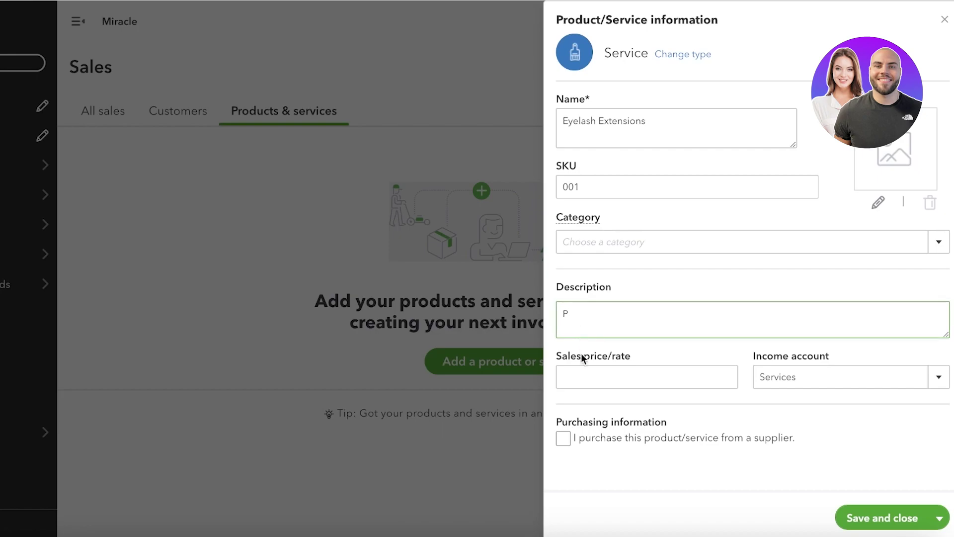
click(599, 381)
Enter sales price 100 and set the income account to Uncategorised Income.
text(100)
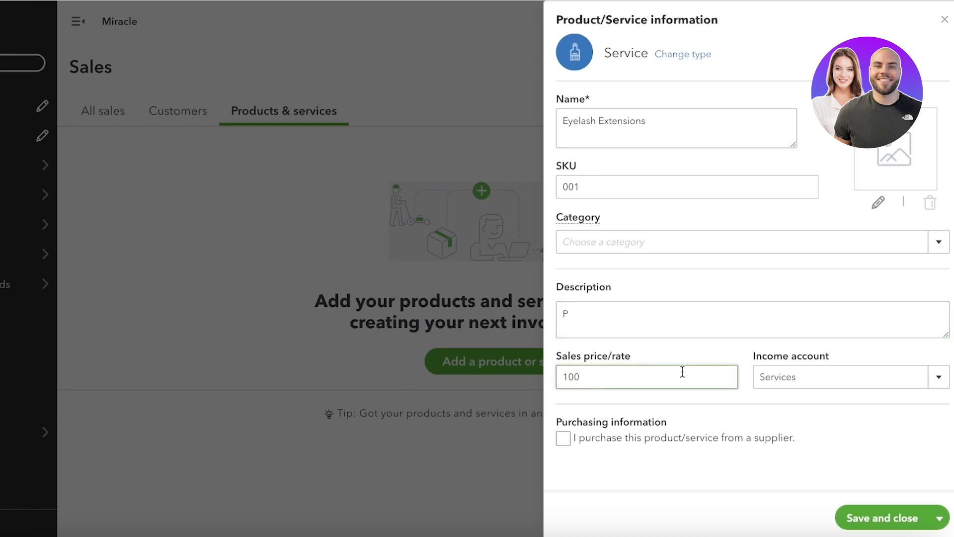
click(780, 376)
click(780, 373)
click(938, 378)
click(937, 378)
click(938, 379)
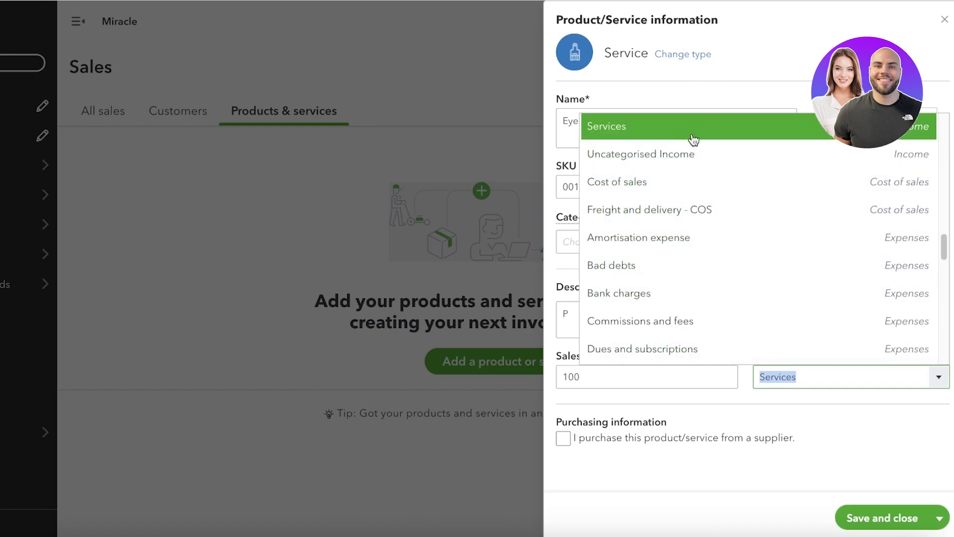
click(673, 155)
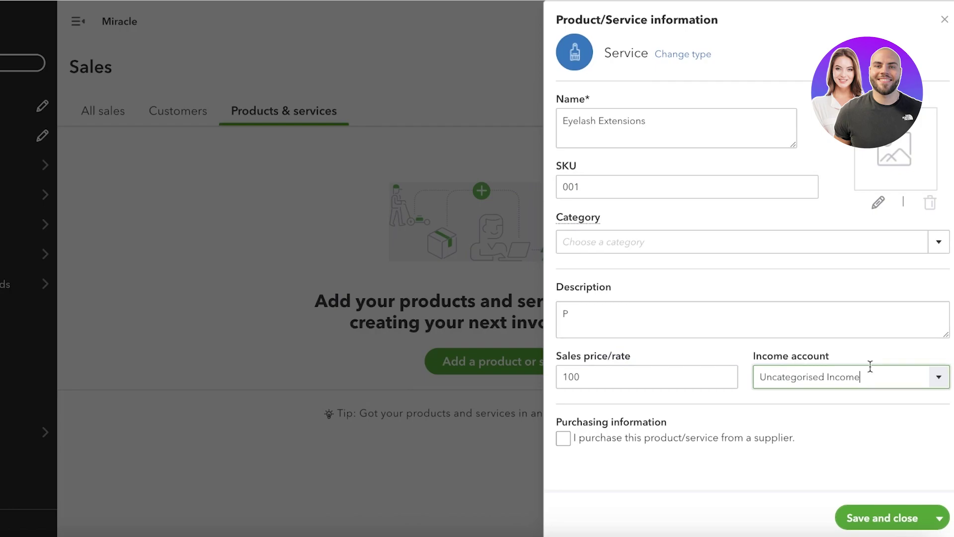
Switch the income account back to Services and save and close the item.
click(937, 378)
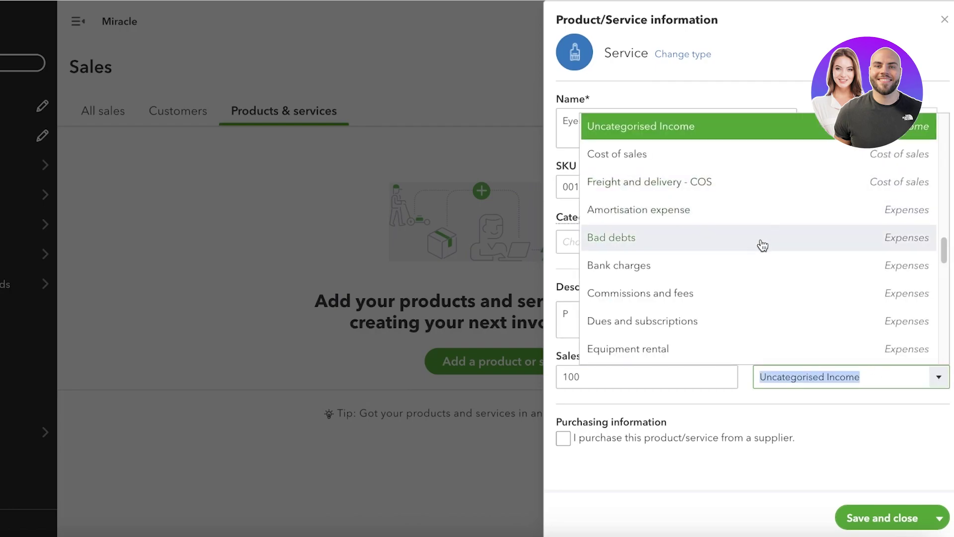
scroll(768, 291, down, 15)
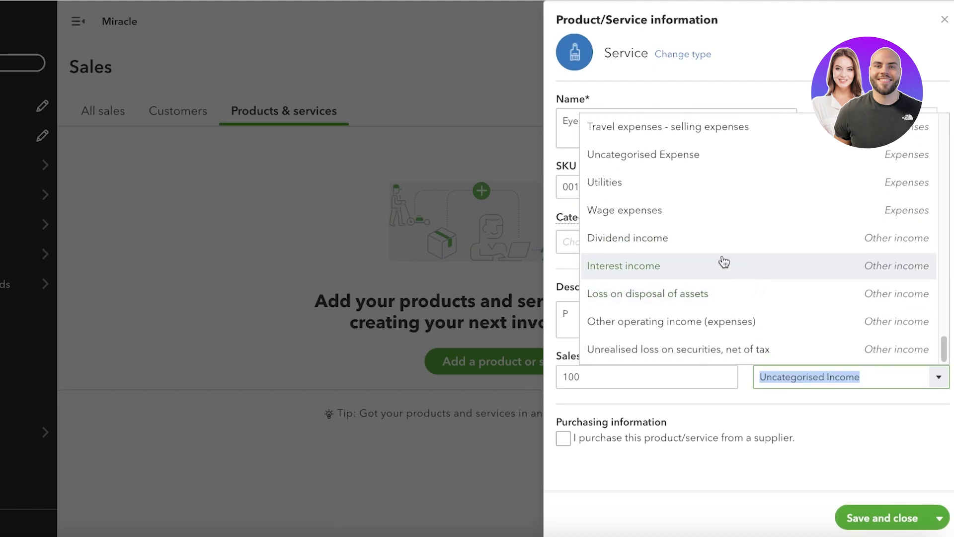
scroll(633, 131, up, 10)
scroll(632, 131, up, 15)
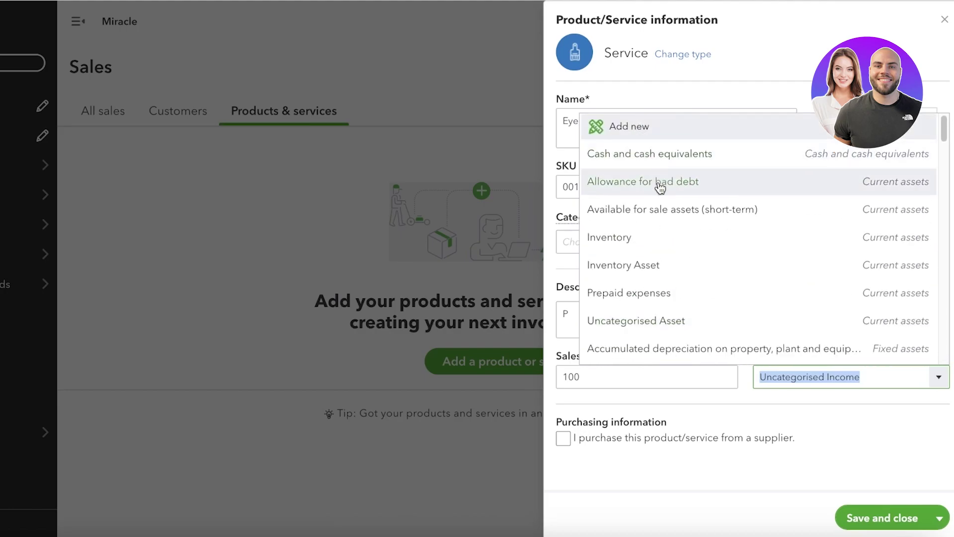
scroll(661, 189, down, 4)
scroll(693, 241, down, 10)
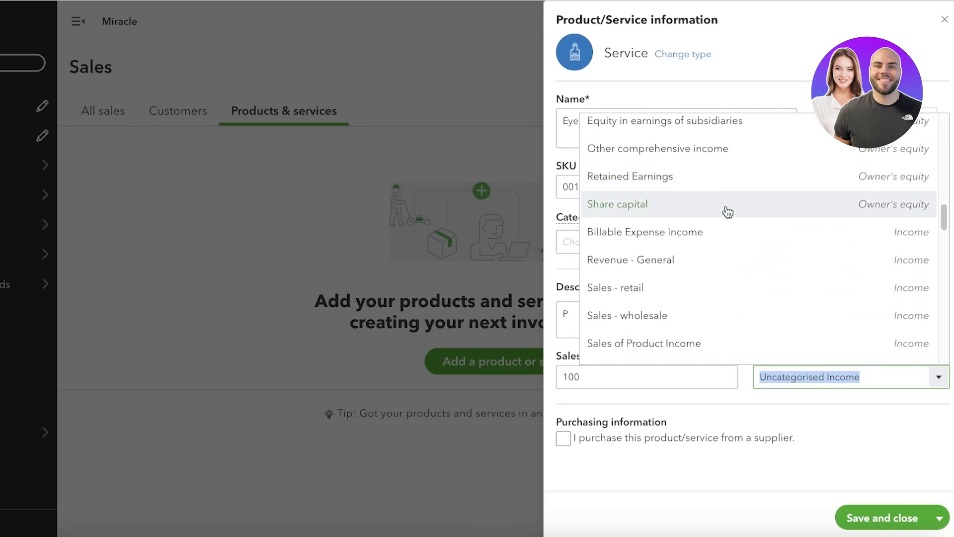
scroll(695, 252, down, 1)
scroll(694, 252, down, 4)
click(652, 243)
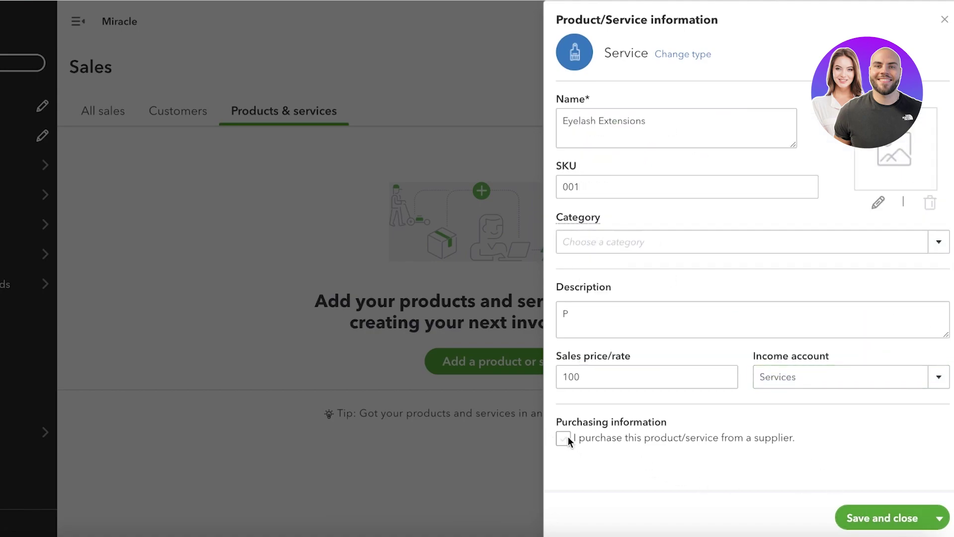
click(885, 521)
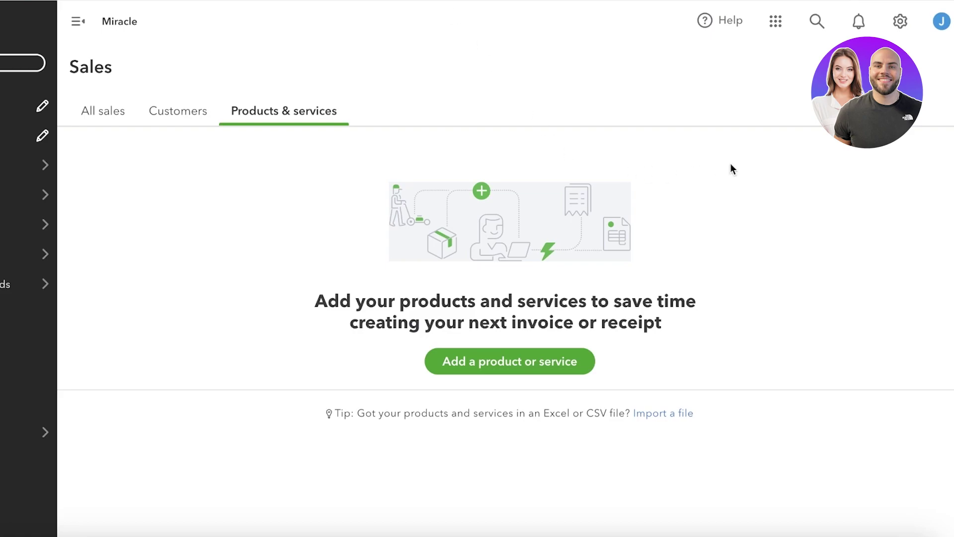
Start another Service item named Nail polish with its SKU filled in.
click(477, 366)
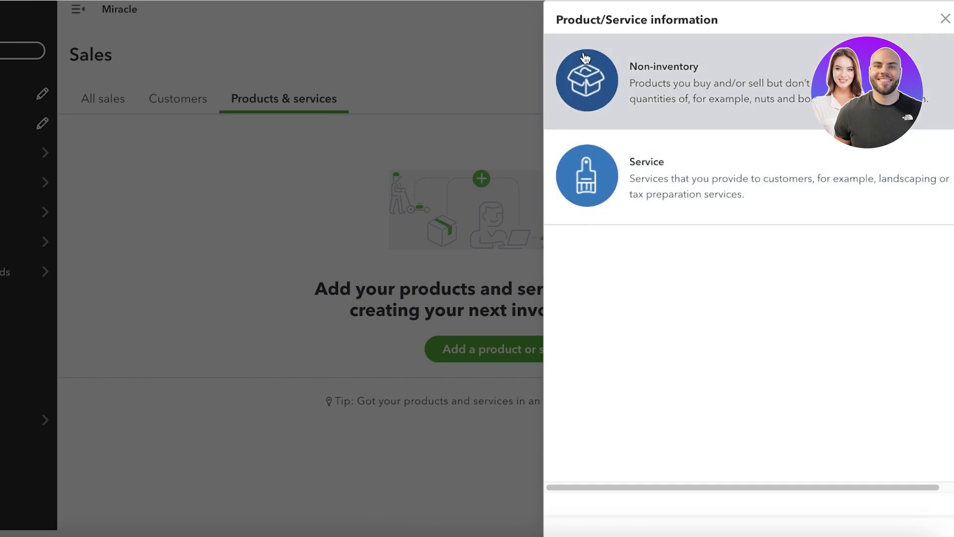
click(635, 199)
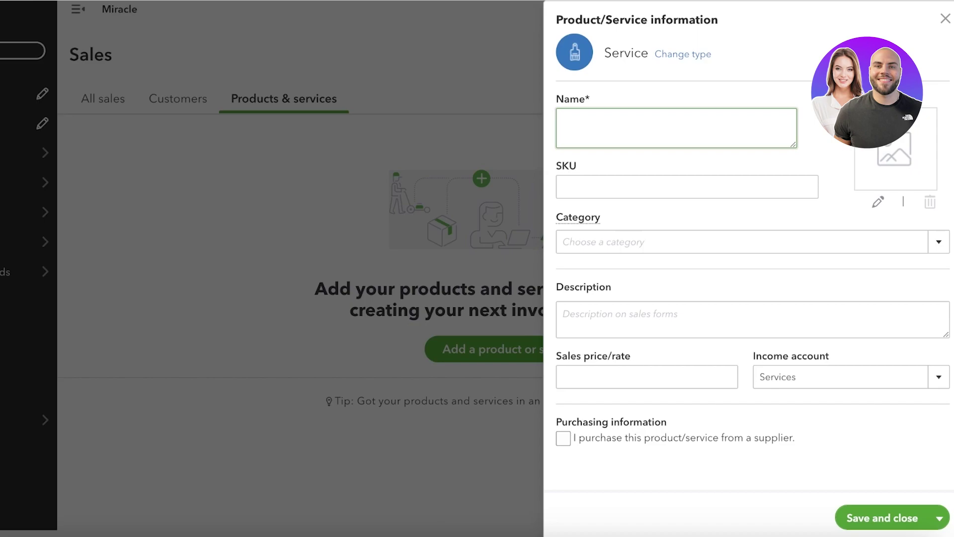
text(Nail polish)
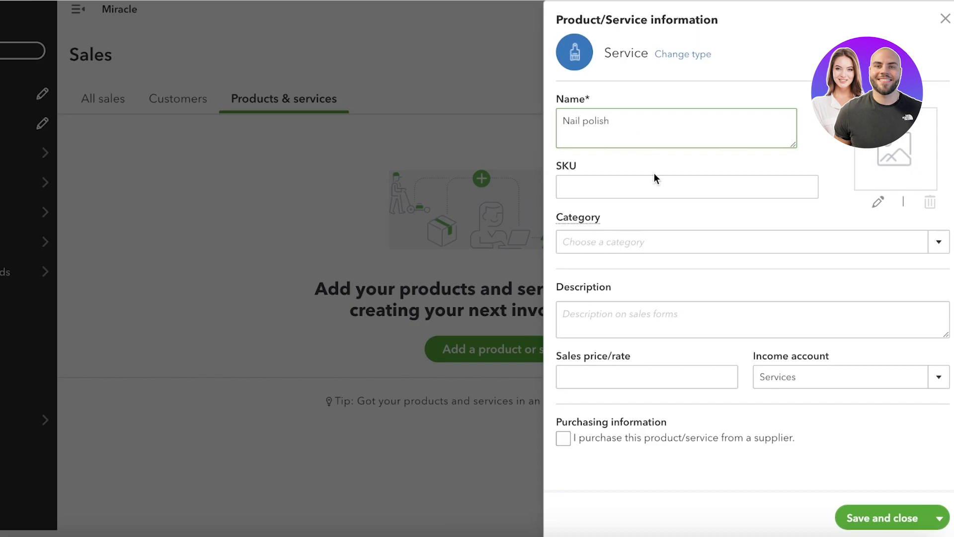
click(647, 193)
text(001)
Try adding a Nail Polish category, cancel it after the error, and leave category empty.
click(639, 249)
text(G)
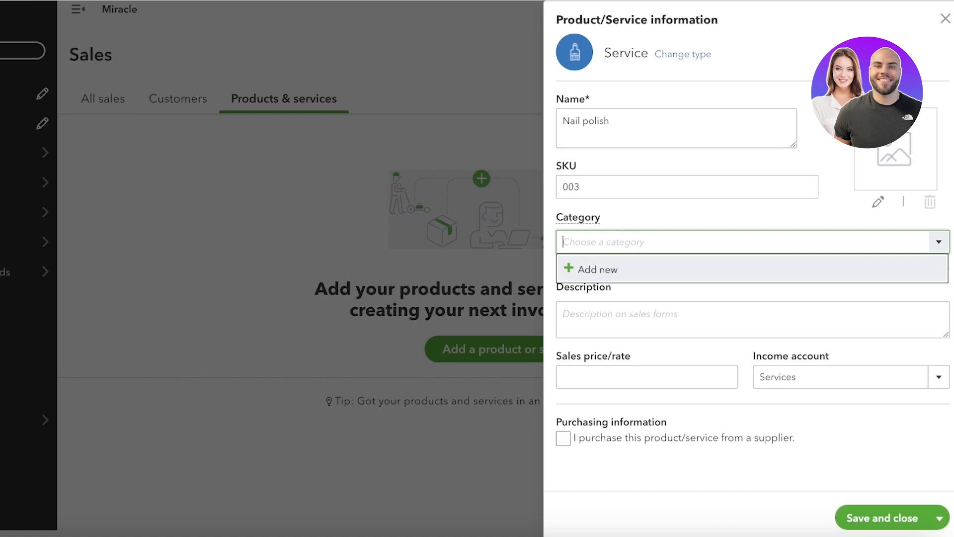
text(Nail Polish)
key(Return)
click(701, 368)
click(616, 455)
click(587, 311)
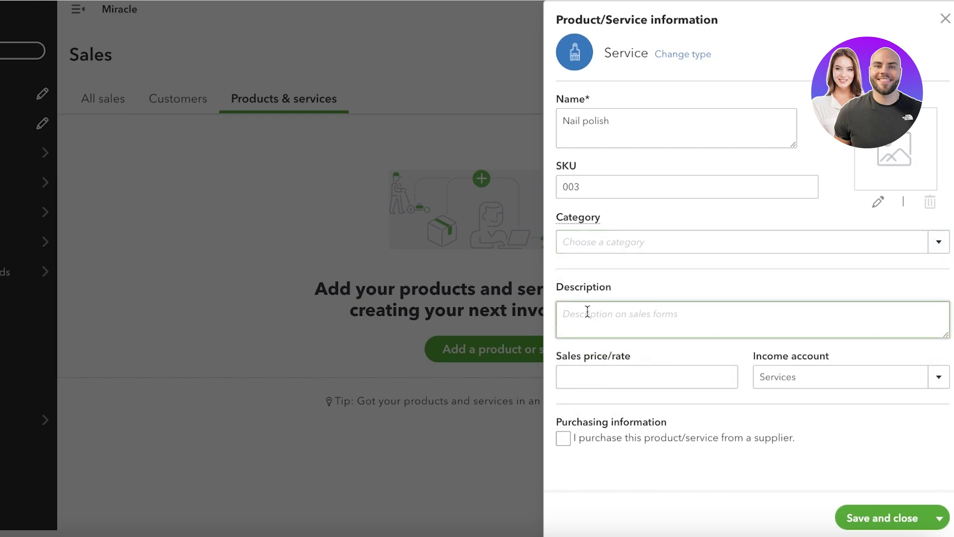
click(618, 372)
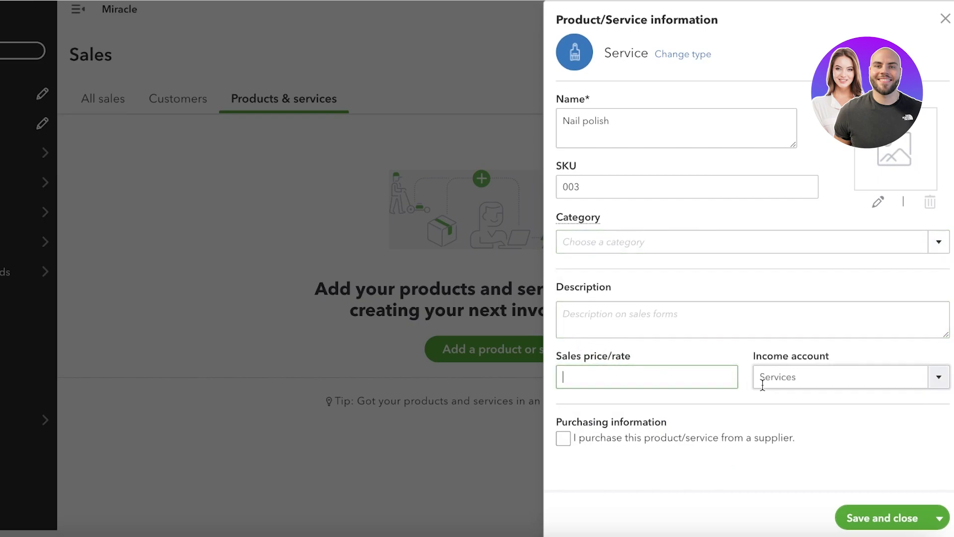
Set the income account to Inventory and tick 'I purchase this product/service from a supplier'.
click(934, 384)
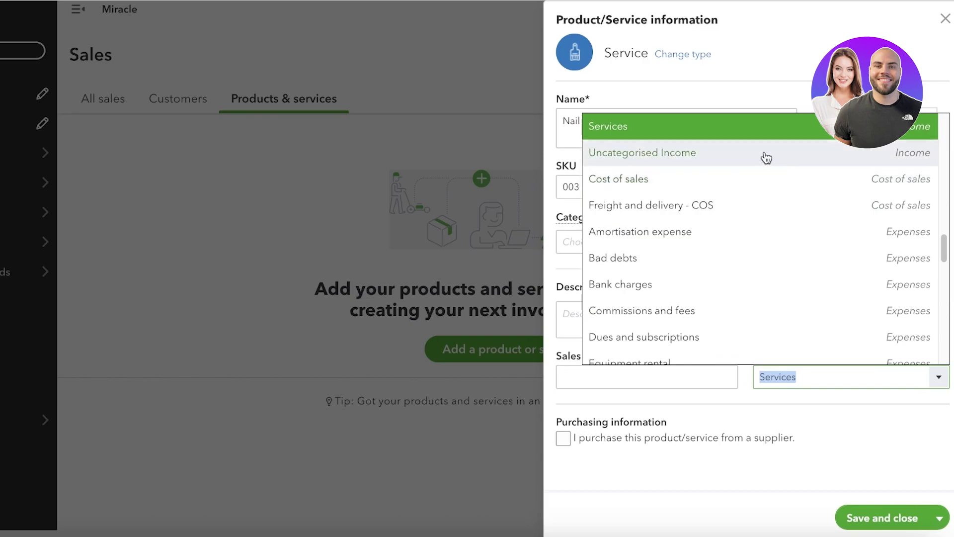
scroll(765, 169, up, 10)
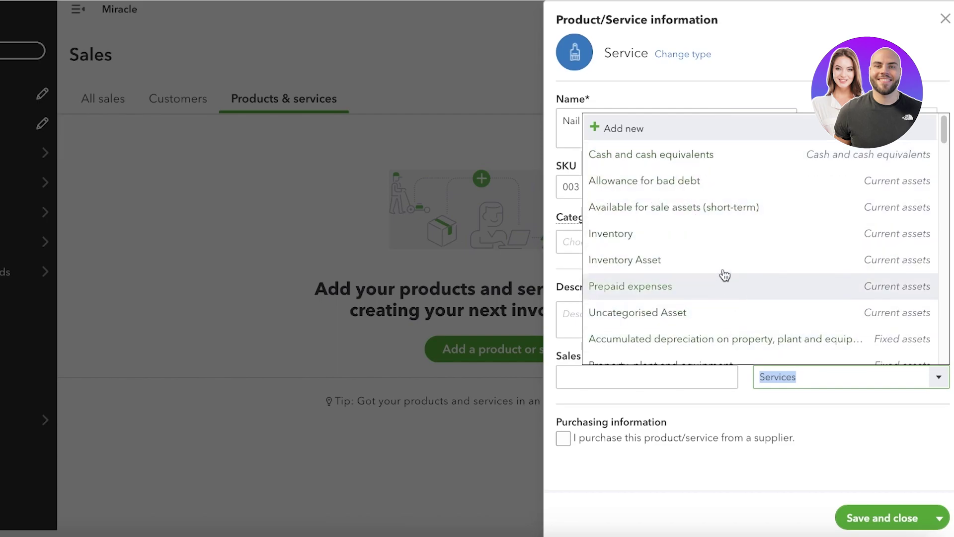
scroll(721, 239, down, 3)
scroll(680, 186, up, 3)
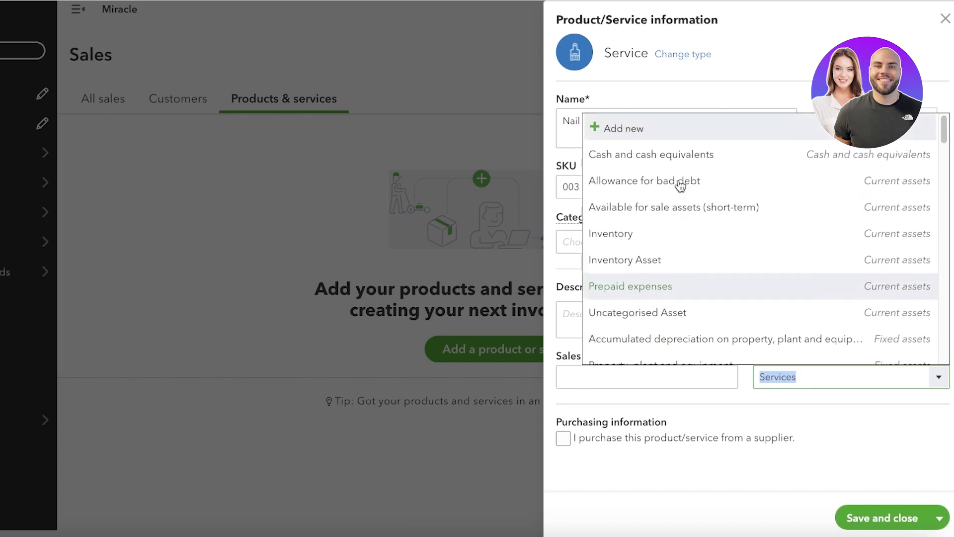
click(669, 233)
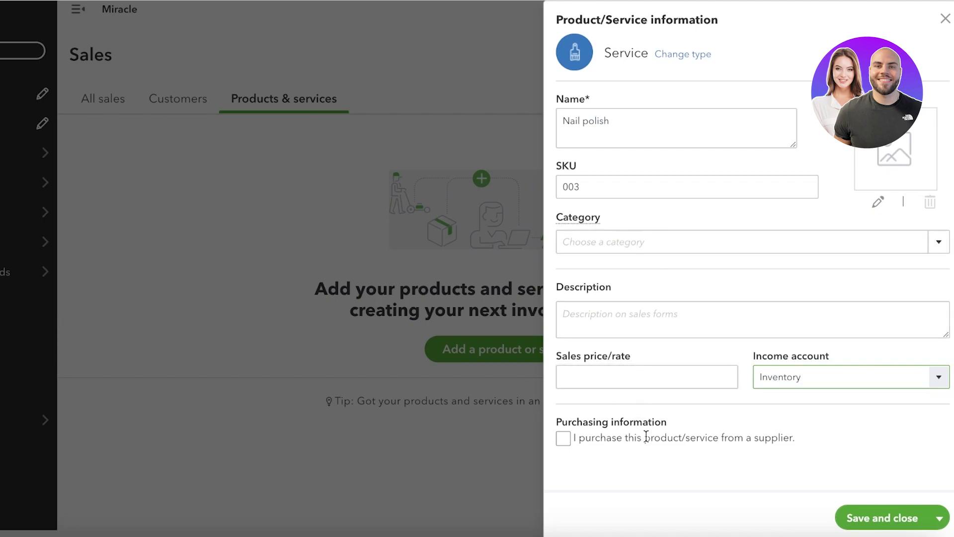
click(621, 436)
click(567, 443)
scroll(611, 367, down, 3)
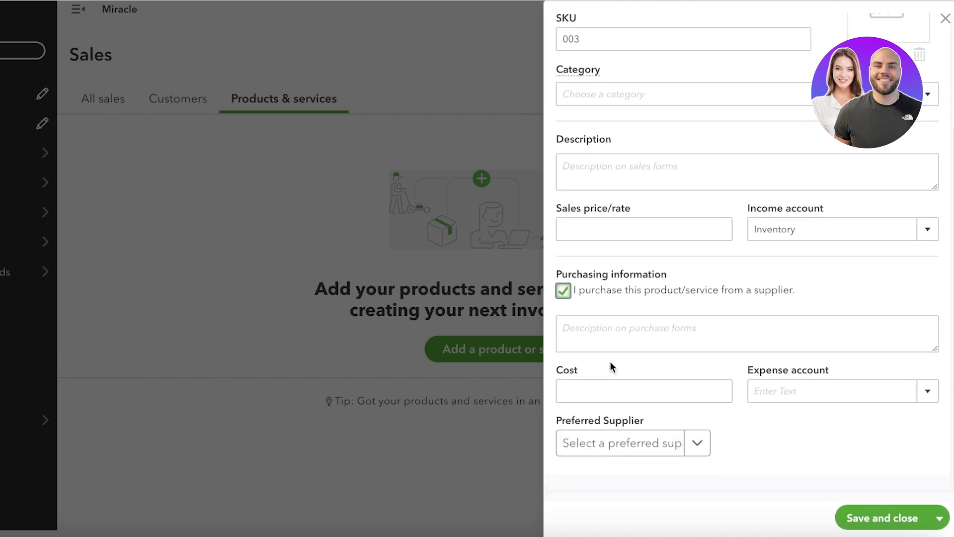
Check the cost, expense account and supplier fields, then try saving and close the form.
click(604, 393)
click(882, 393)
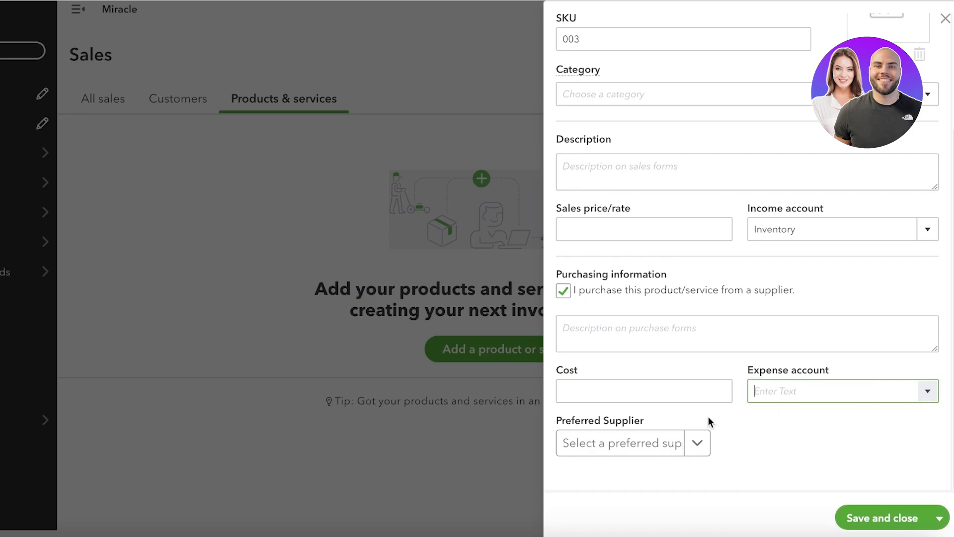
click(927, 392)
click(829, 429)
click(697, 443)
click(801, 420)
scroll(756, 393, up, 3)
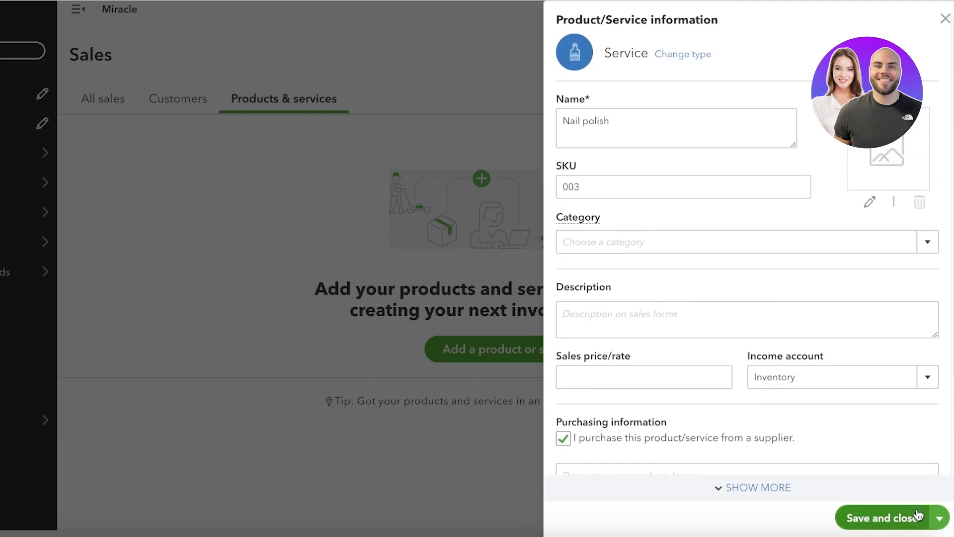
click(915, 520)
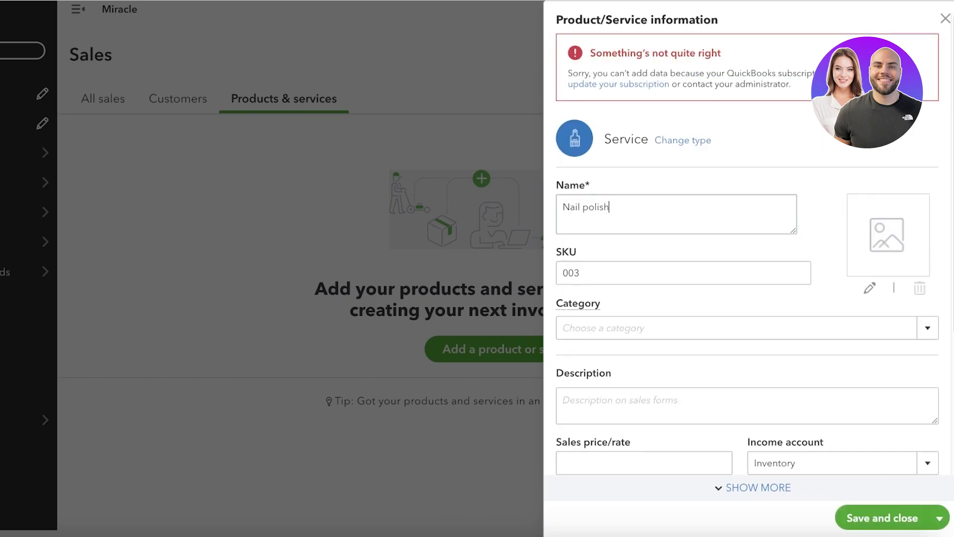
click(944, 20)
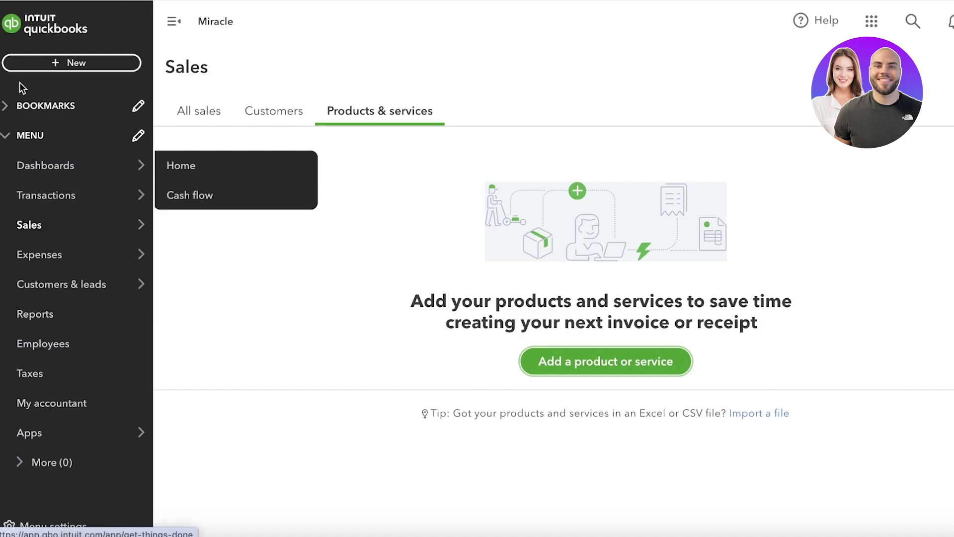
Go Home, detour to Products and services via the gear menu, then return to Home.
click(28, 171)
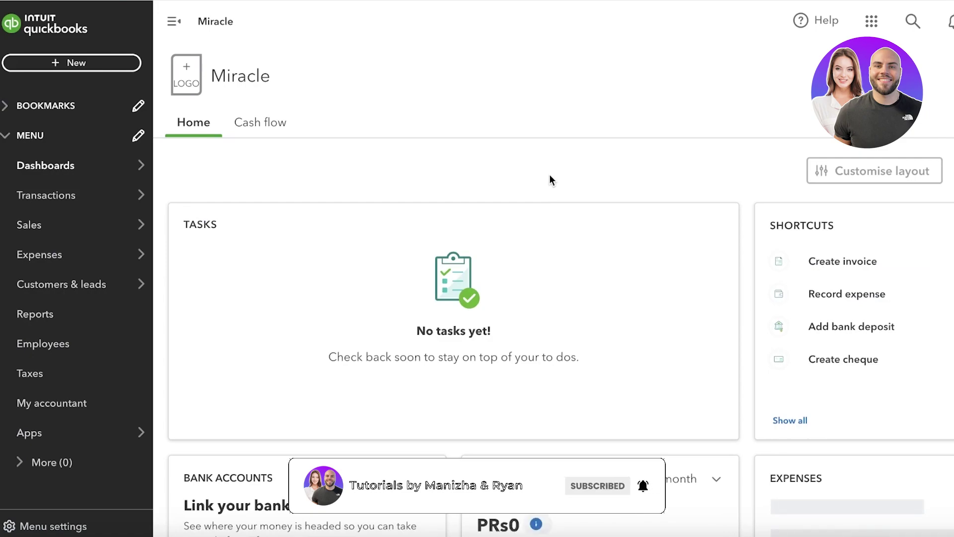
mouse_move(31, 172)
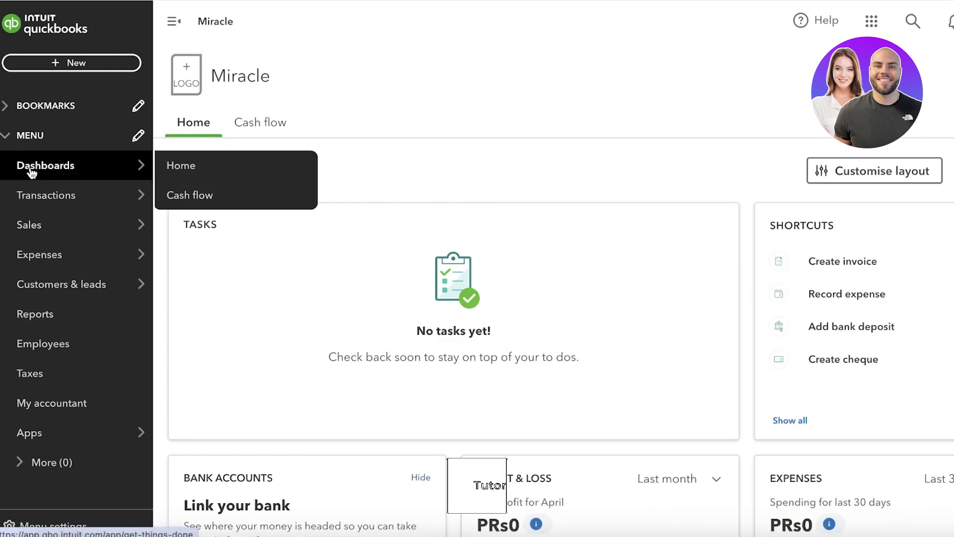
click(953, 21)
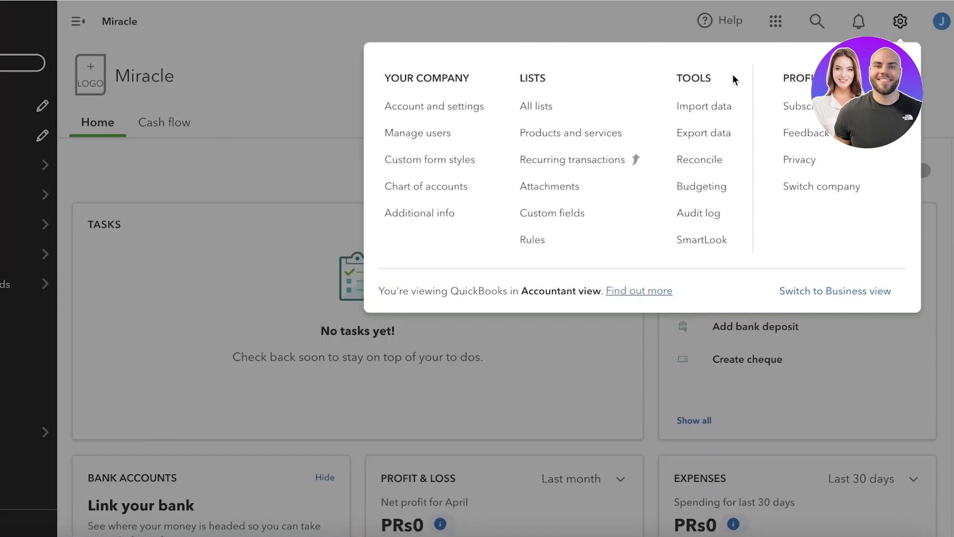
click(570, 132)
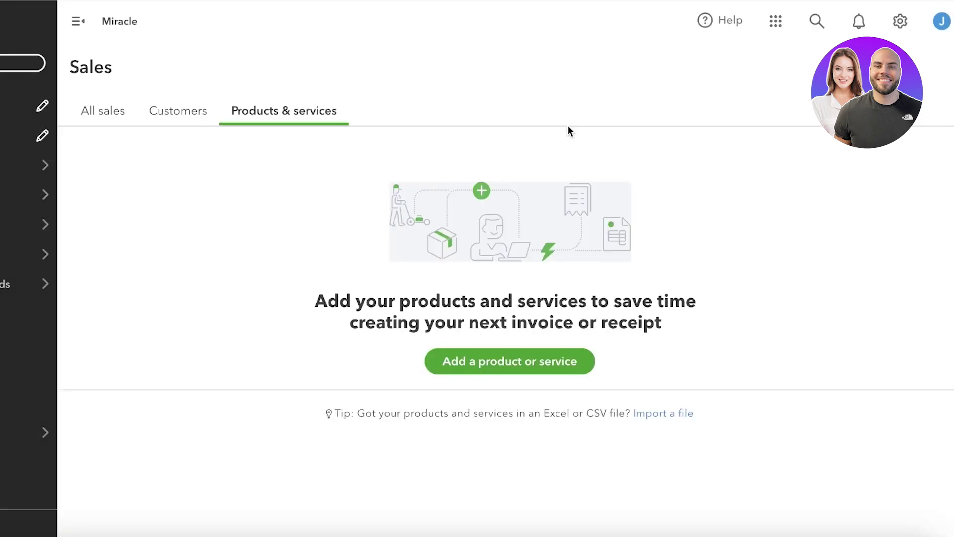
mouse_move(39, 165)
click(85, 165)
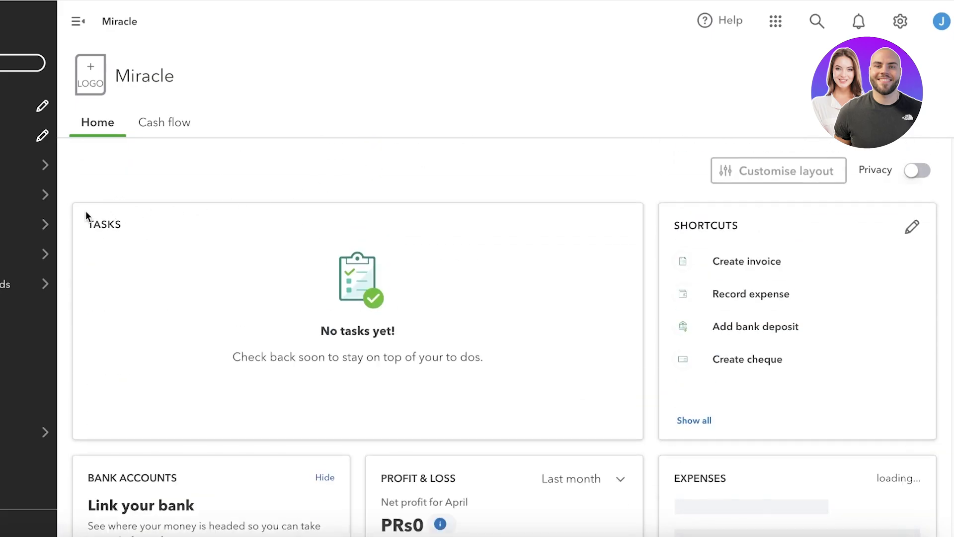
In Customise layout, delete the Shortcuts and Tasks widgets and save the dashboard.
scroll(815, 187, down, 3)
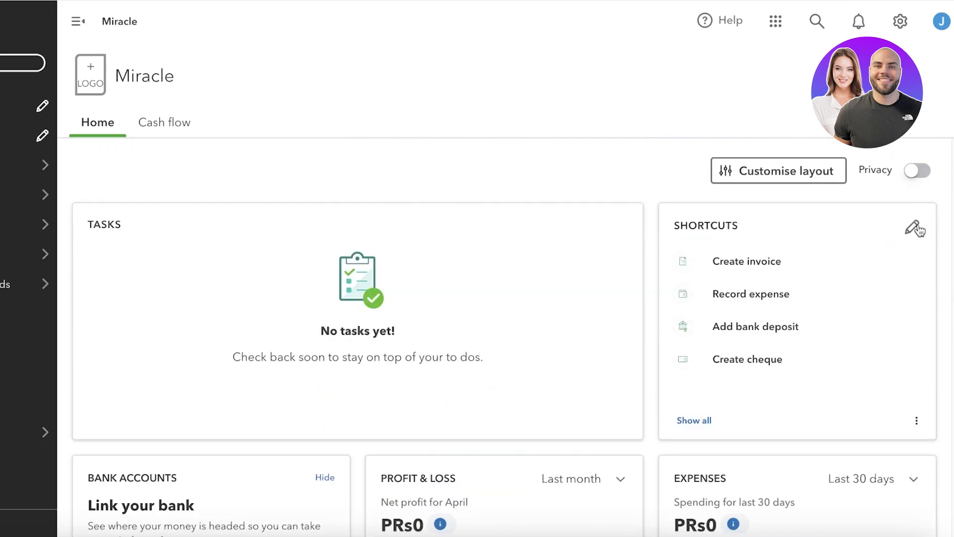
click(797, 170)
mouse_move(777, 265)
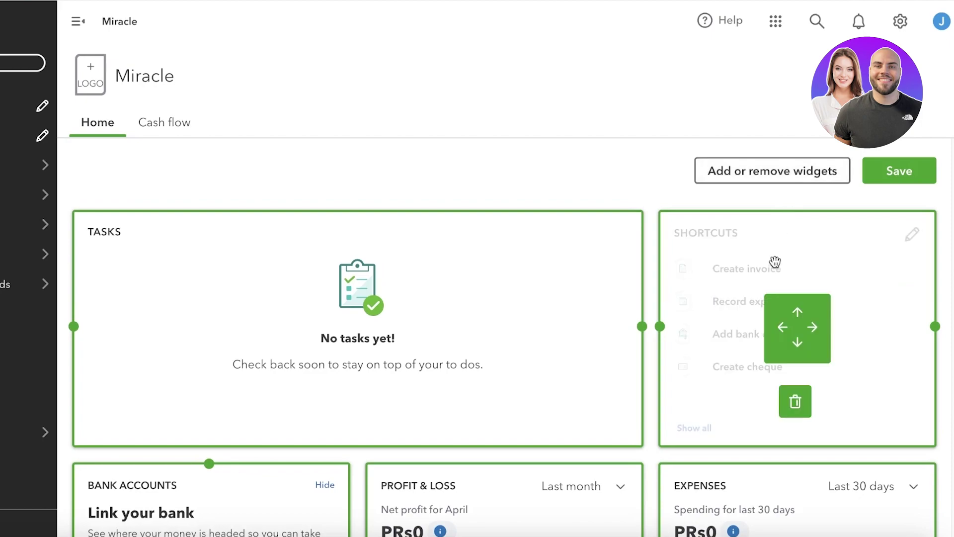
click(799, 407)
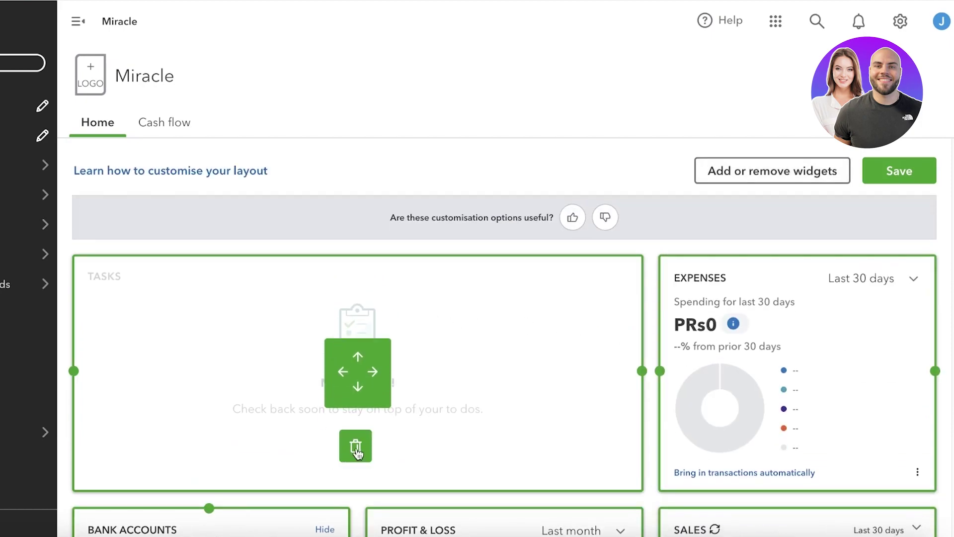
click(356, 450)
click(890, 177)
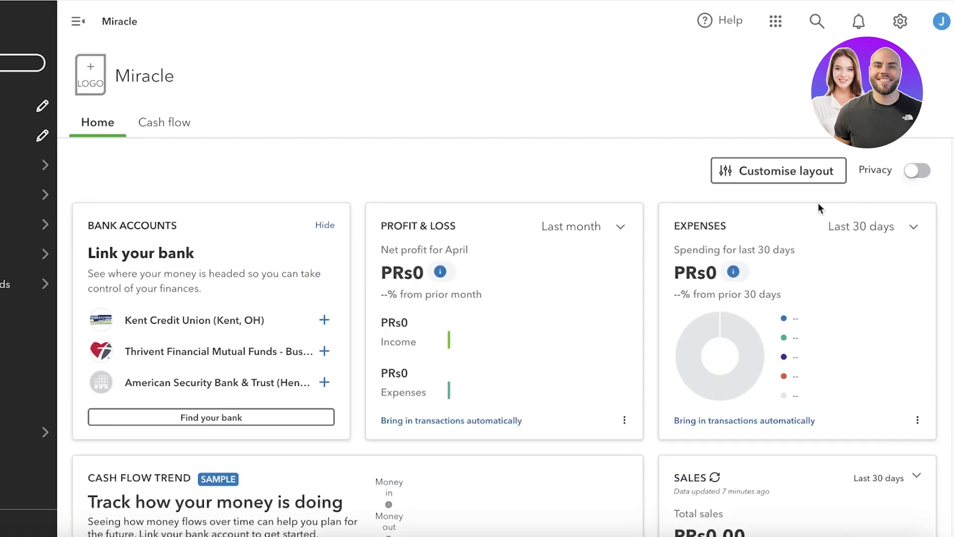
Open Sales > All sales and scroll through the page.
mouse_move(26, 253)
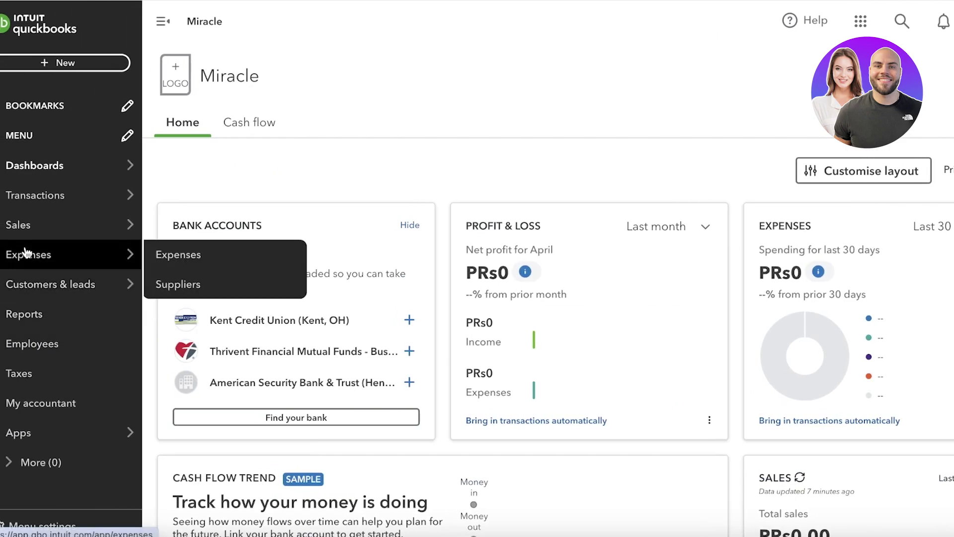
mouse_move(34, 297)
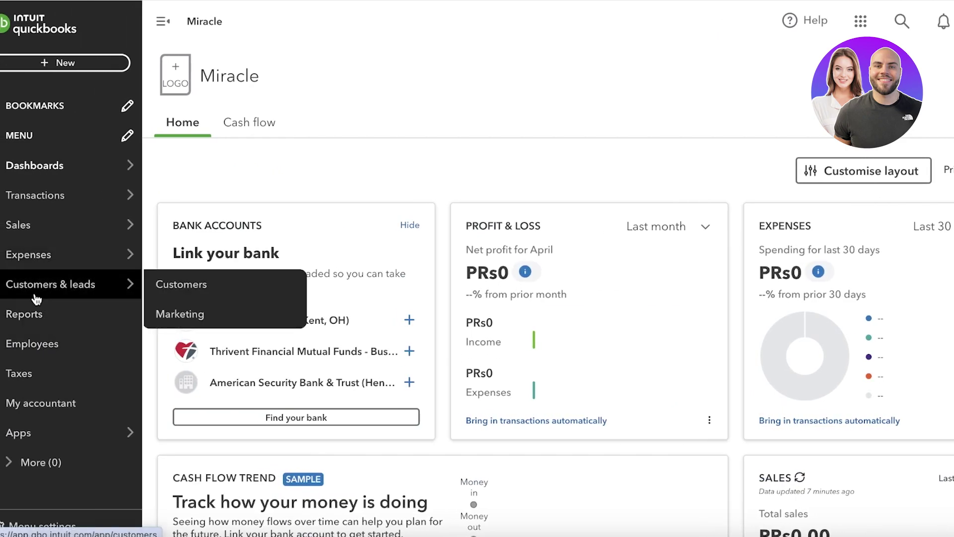
mouse_move(149, 245)
click(150, 222)
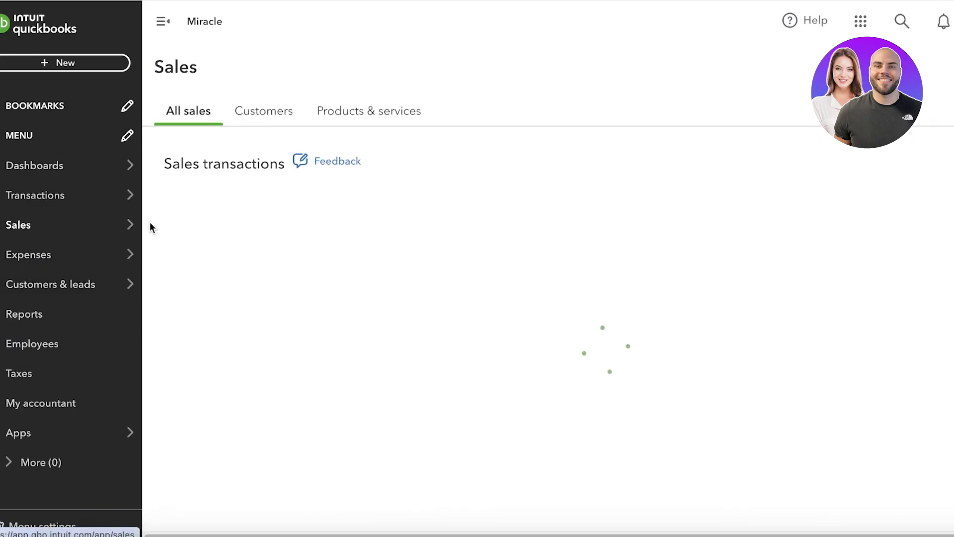
scroll(463, 157, down, 2)
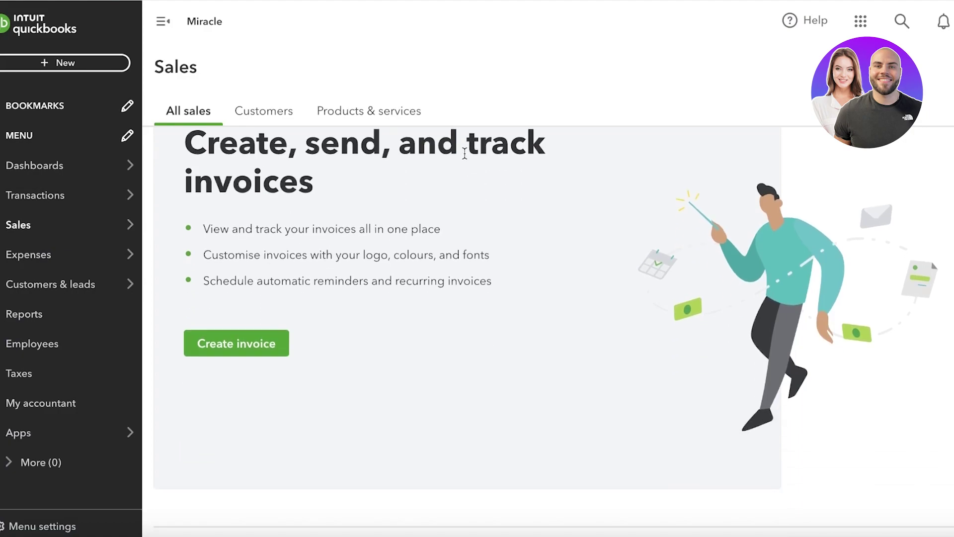
scroll(435, 158, up, 2)
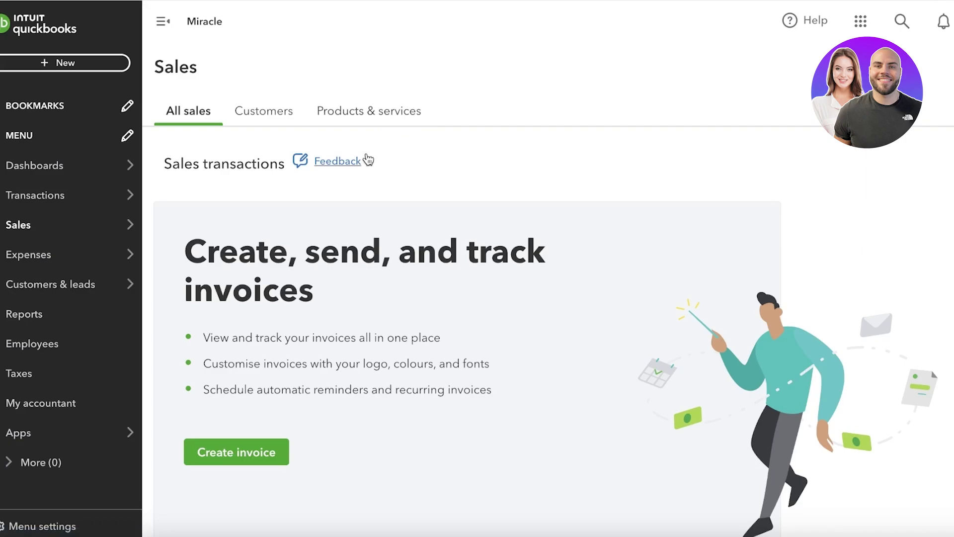
scroll(281, 392, down, 3)
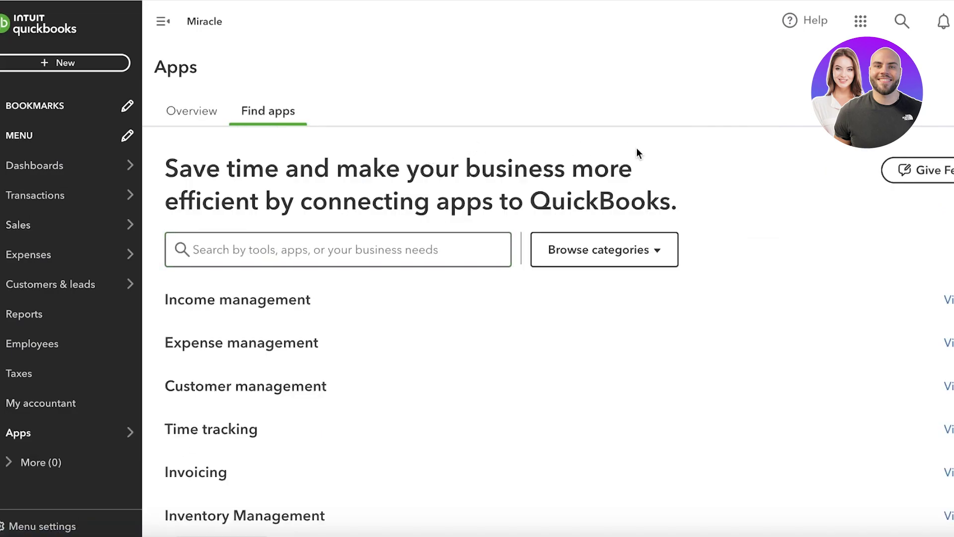
scroll(631, 156, down, 7)
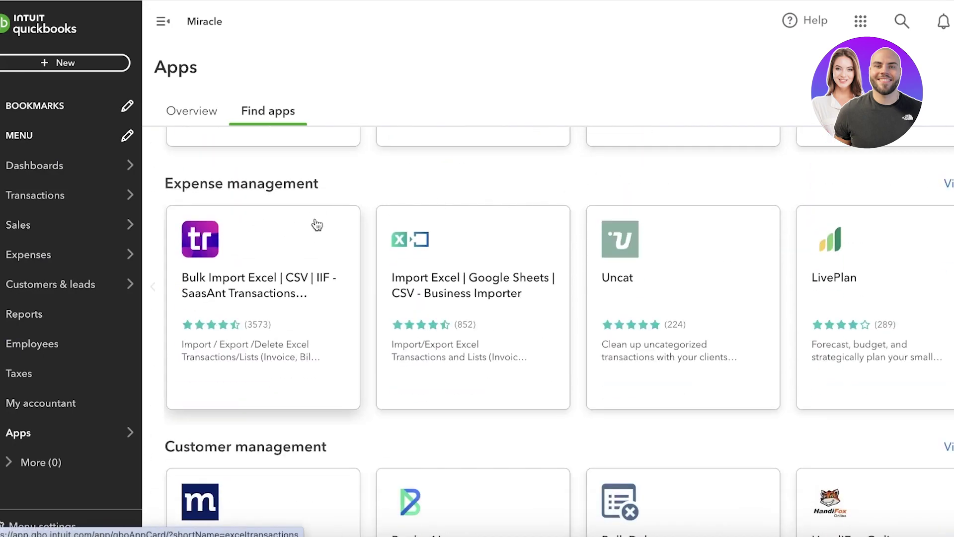
scroll(341, 221, down, 14)
scroll(547, 328, down, 5)
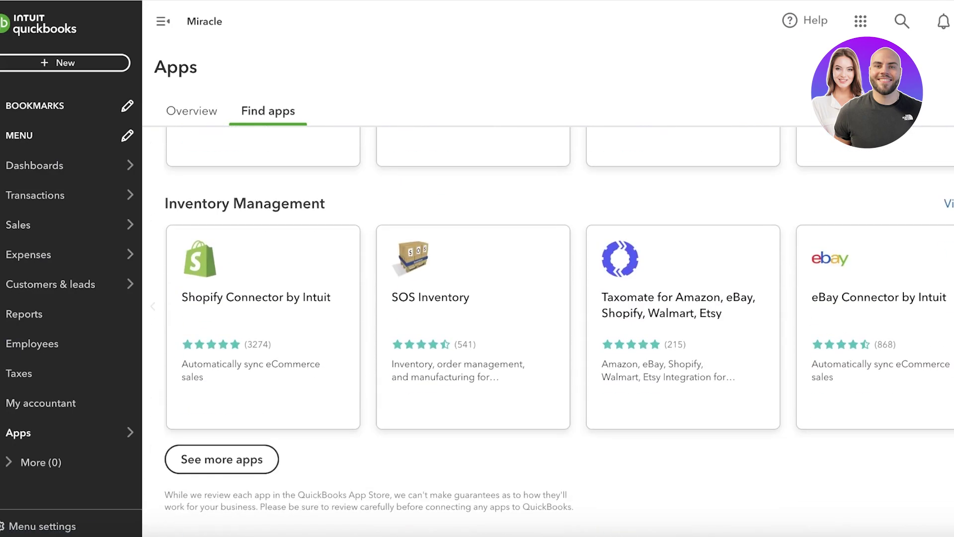
scroll(696, 263, up, 13)
scroll(692, 263, down, 12)
scroll(387, 280, down, 2)
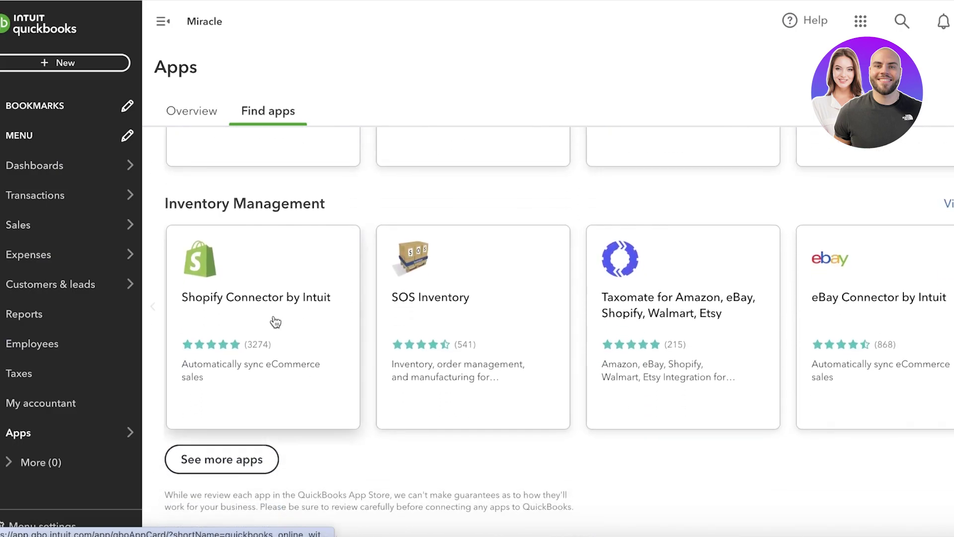
click(235, 313)
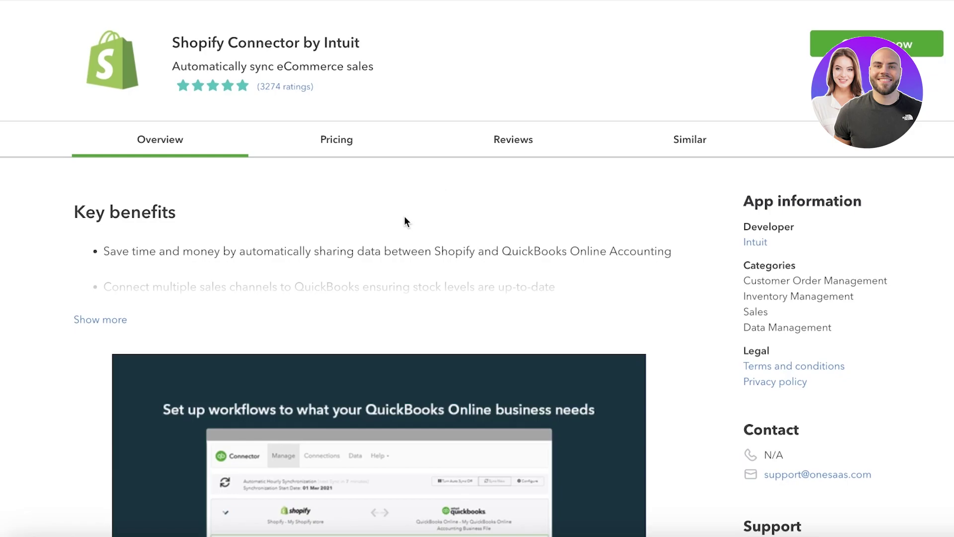
scroll(263, 258, down, 3)
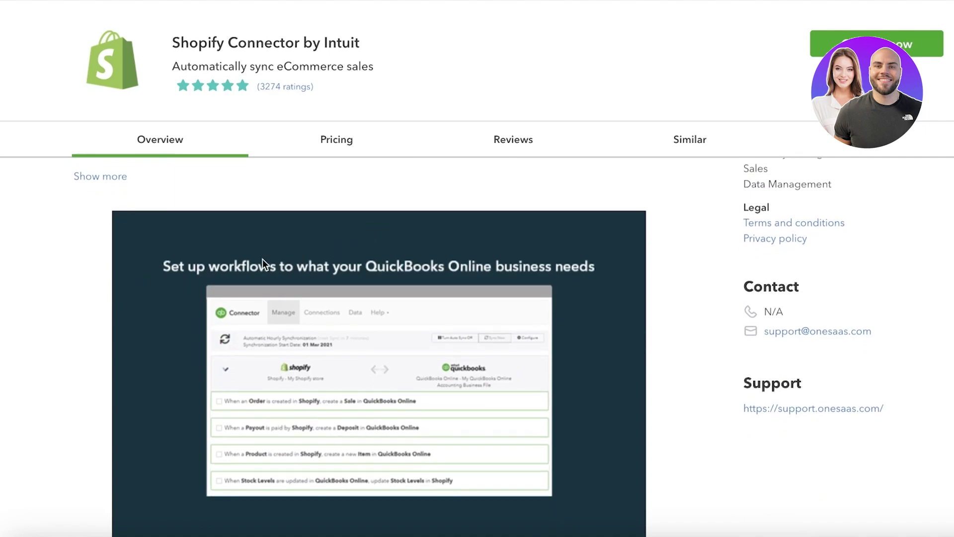
scroll(238, 249, up, 1)
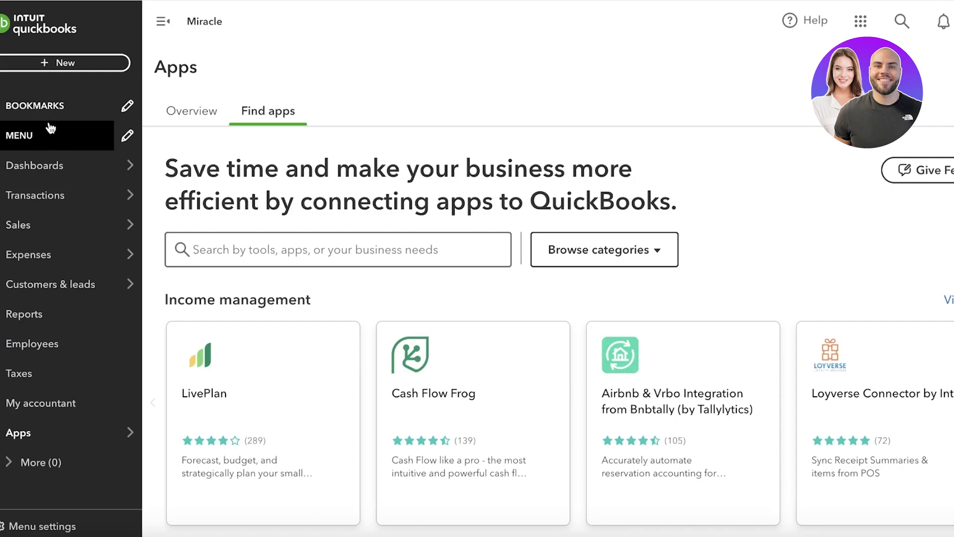
Go to Expenses > Expenses and switch to the Suppliers tab.
mouse_move(45, 192)
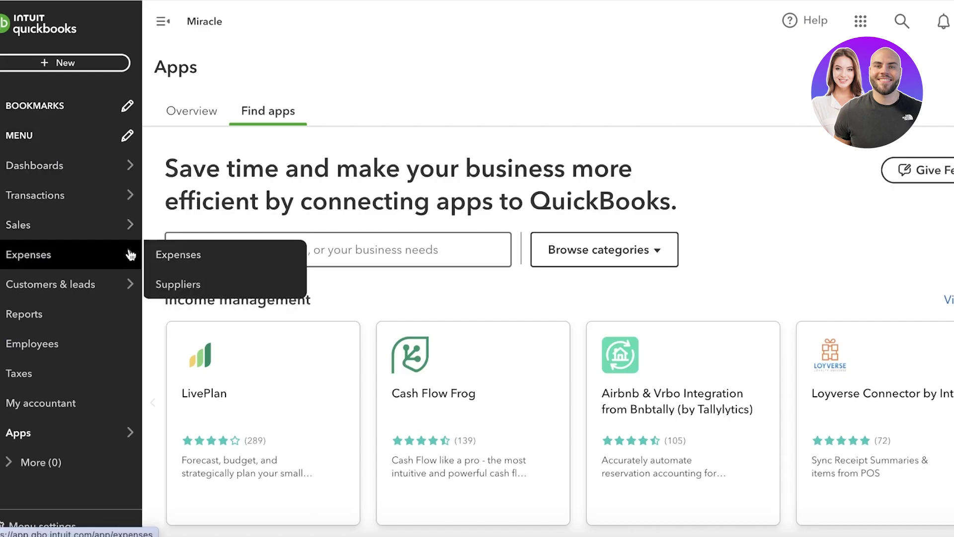
mouse_move(17, 267)
click(177, 262)
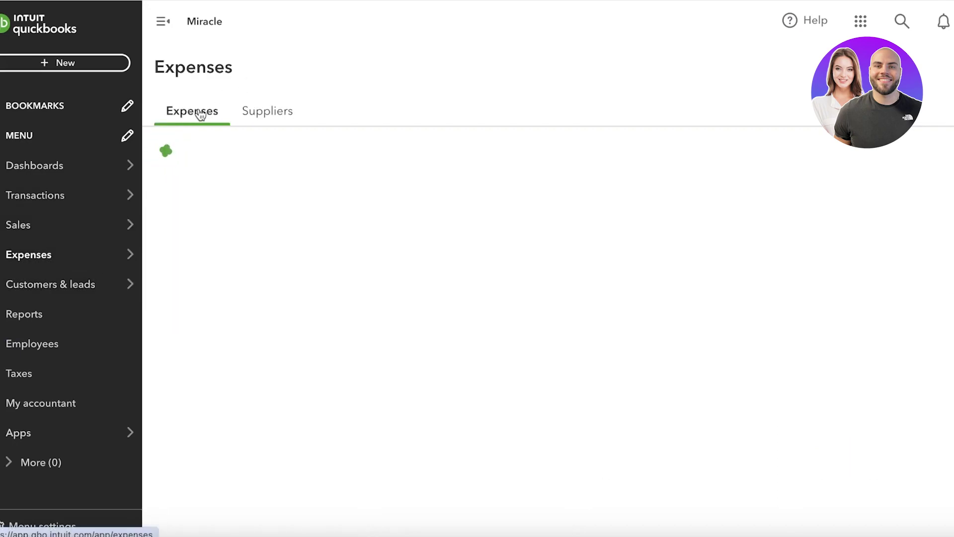
click(274, 112)
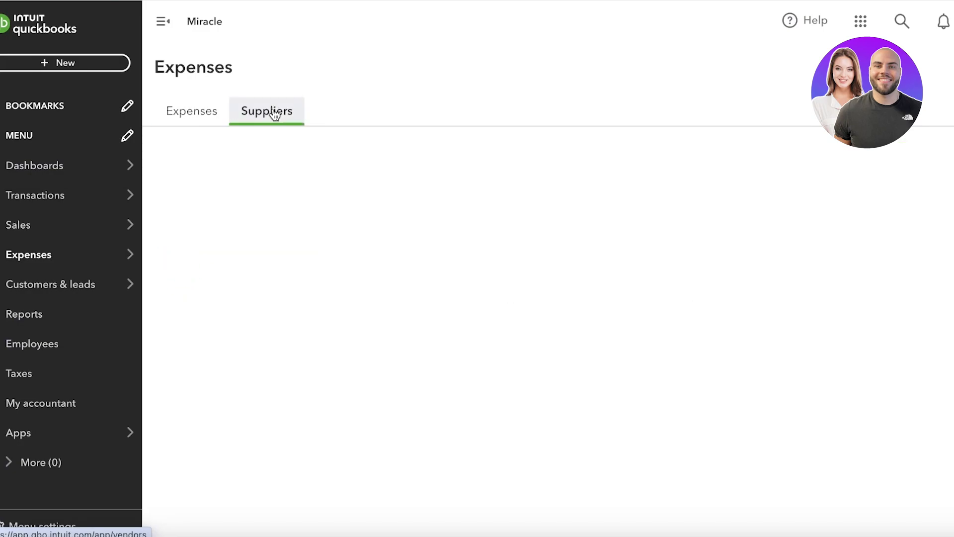
Open a blank new Supplier form via Add supplier manually.
mouse_move(52, 258)
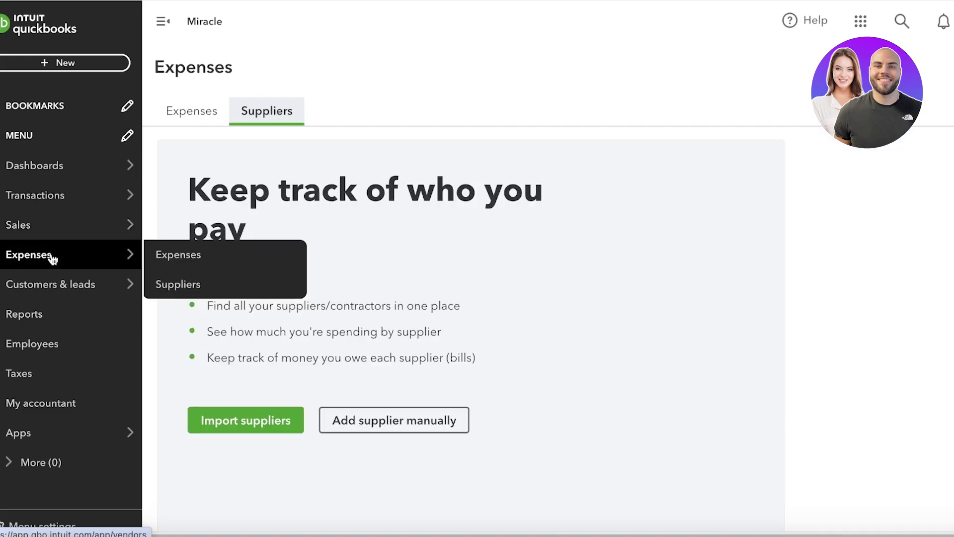
scroll(469, 293, down, 3)
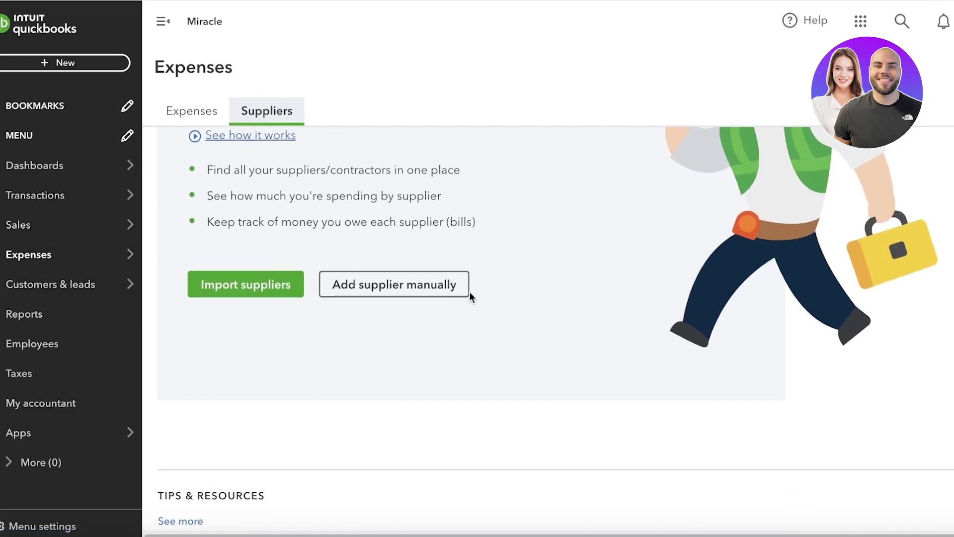
click(428, 284)
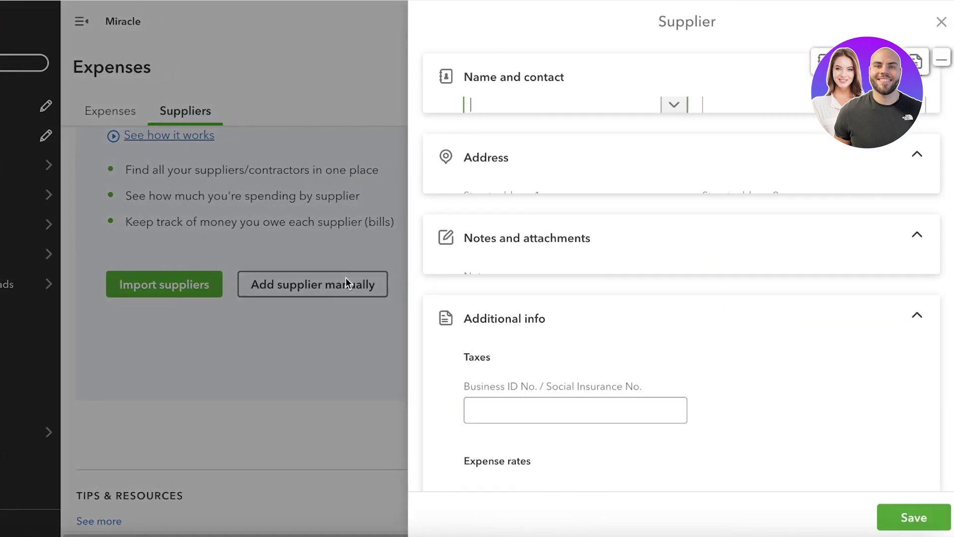
scroll(579, 149, down, 2)
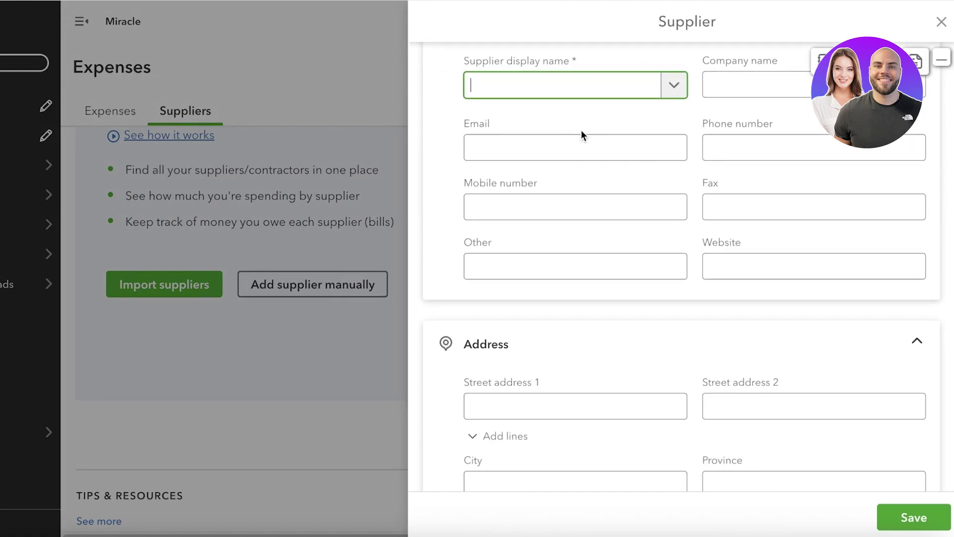
scroll(576, 132, up, 2)
scroll(673, 157, down, 10)
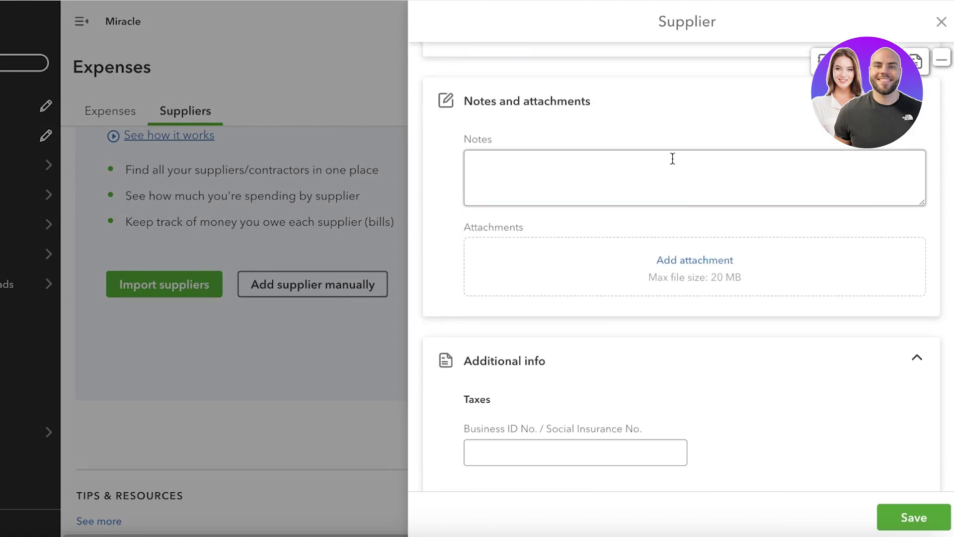
scroll(673, 163, down, 1)
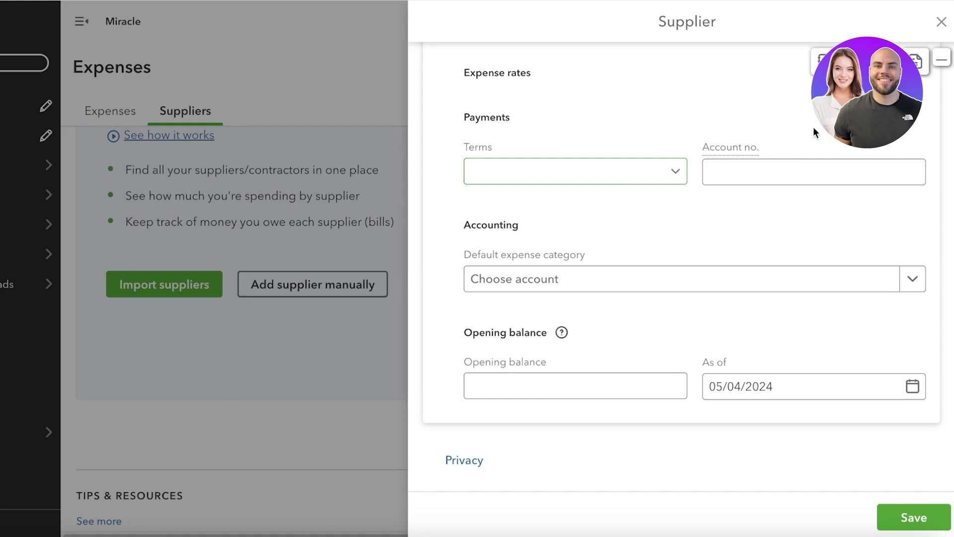
Close the new supplier form without saving and open the Reports overview.
click(941, 21)
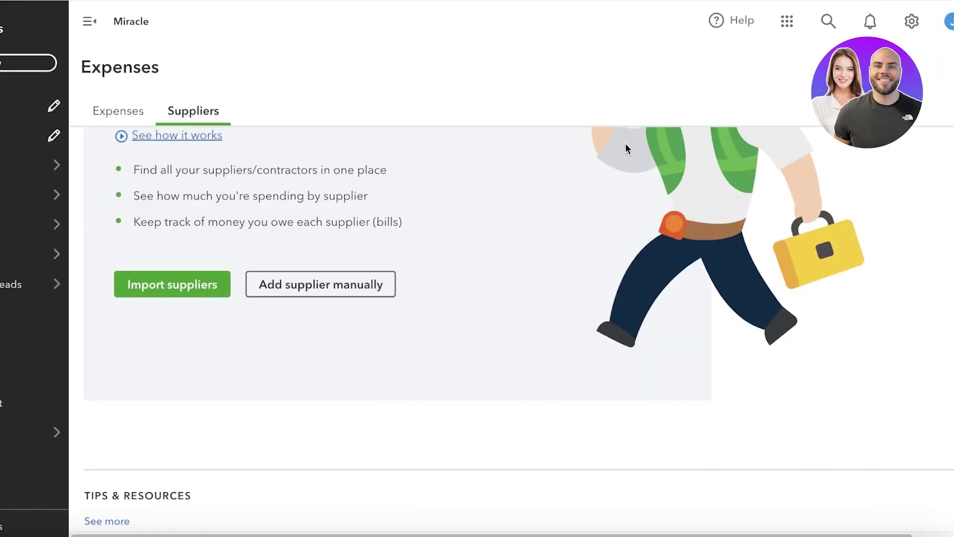
scroll(628, 144, up, 3)
mouse_move(3, 284)
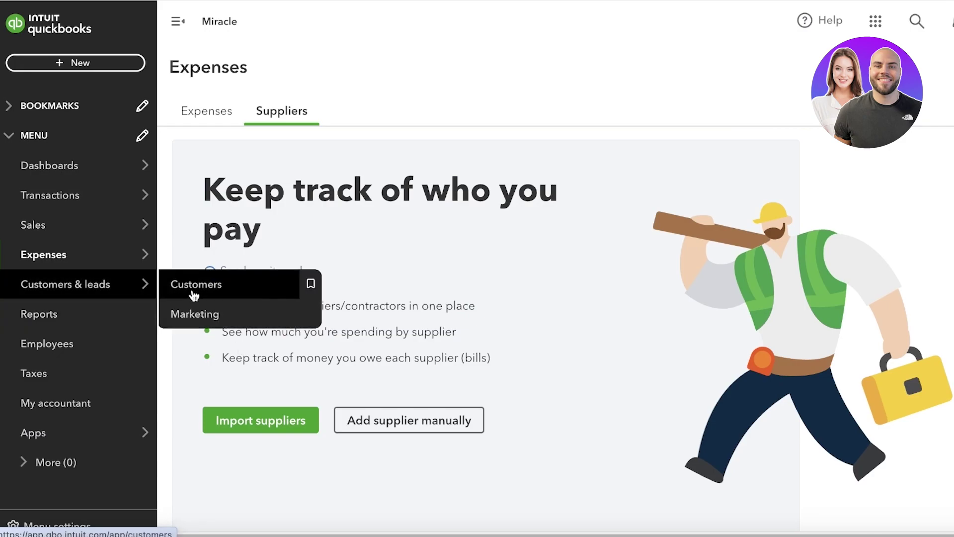
click(106, 306)
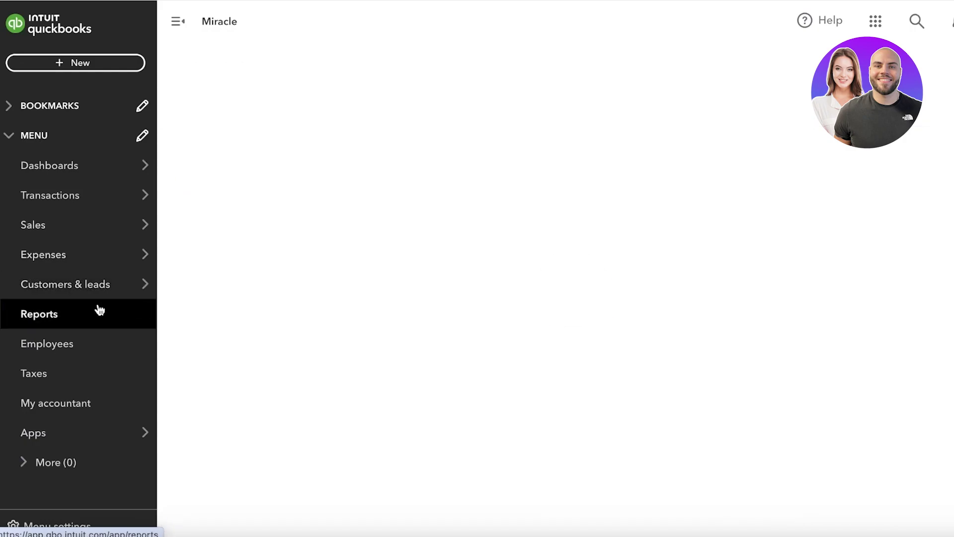
mouse_move(76, 185)
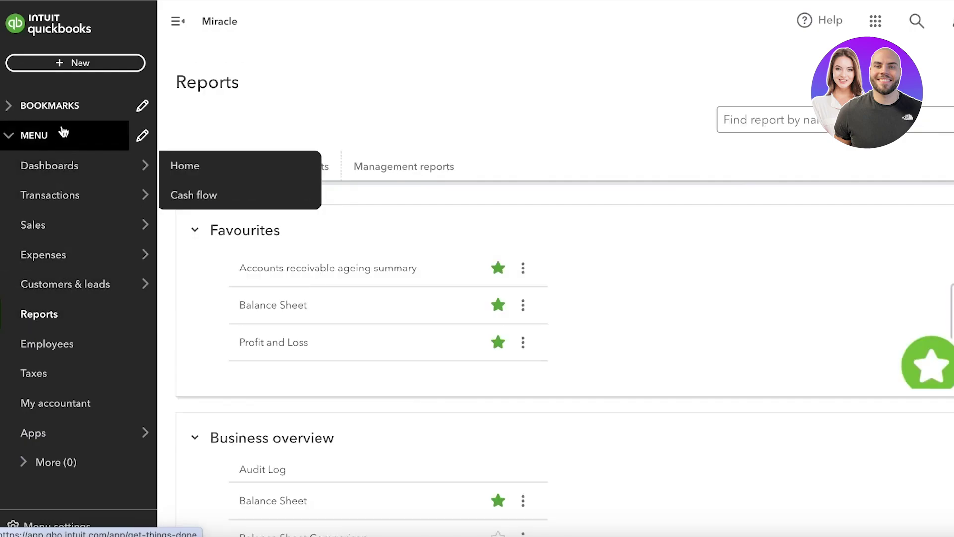
mouse_move(60, 162)
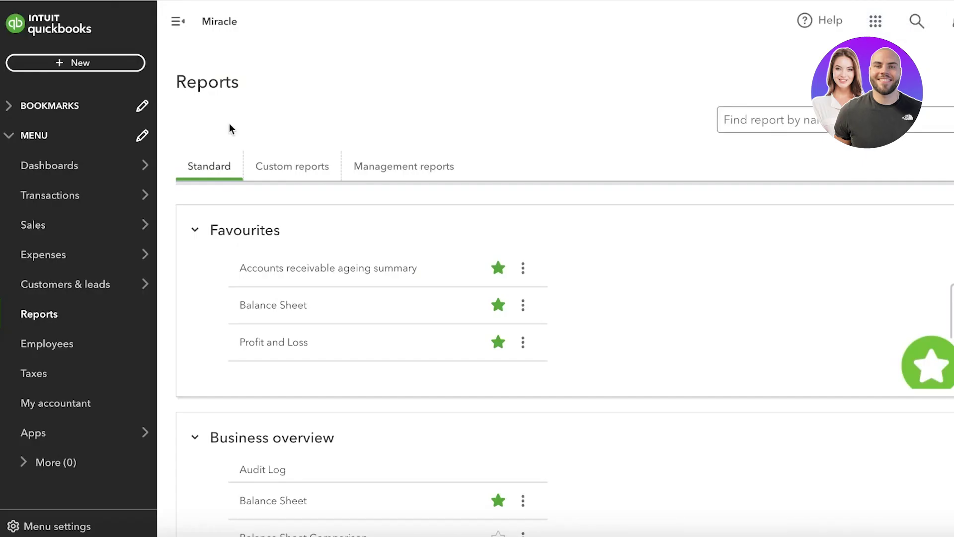
Return to the Home dashboard and look over its bank, profit and loss, and expenses summaries.
click(25, 36)
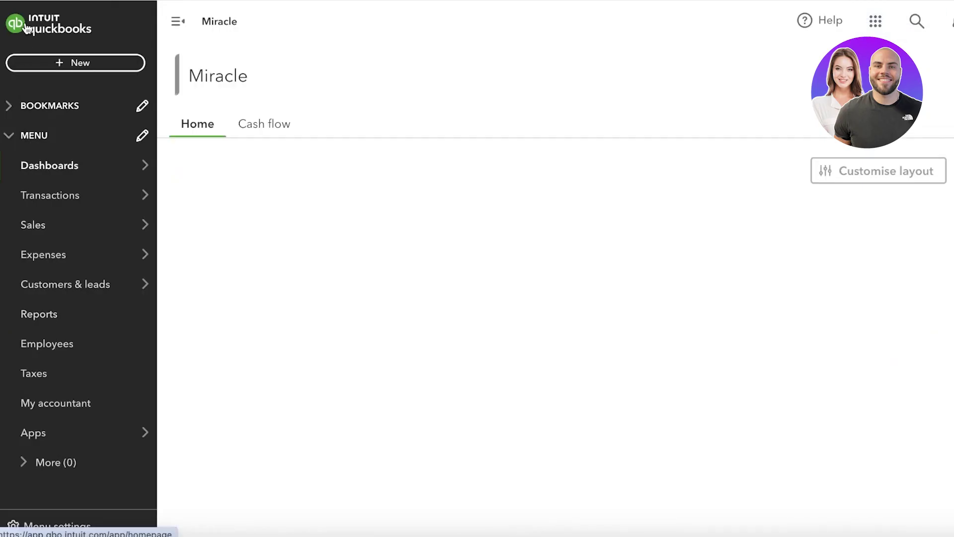
mouse_move(74, 165)
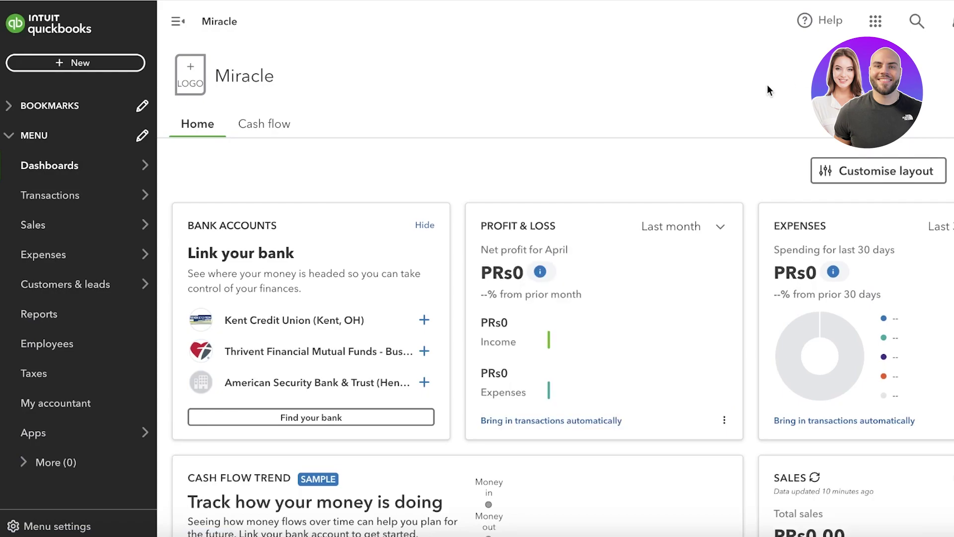
scroll(442, 279, down, 5)
scroll(442, 299, up, 5)
mouse_move(116, 282)
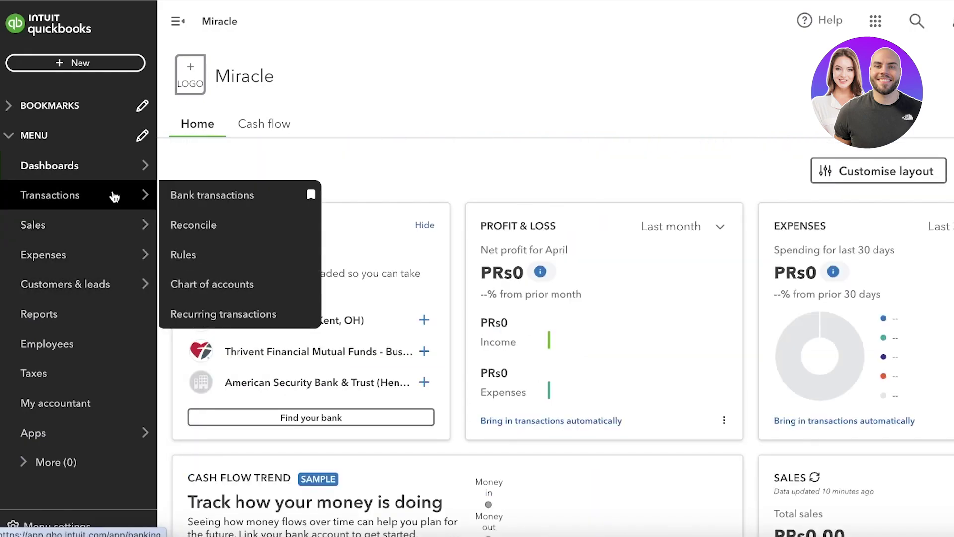
mouse_move(116, 201)
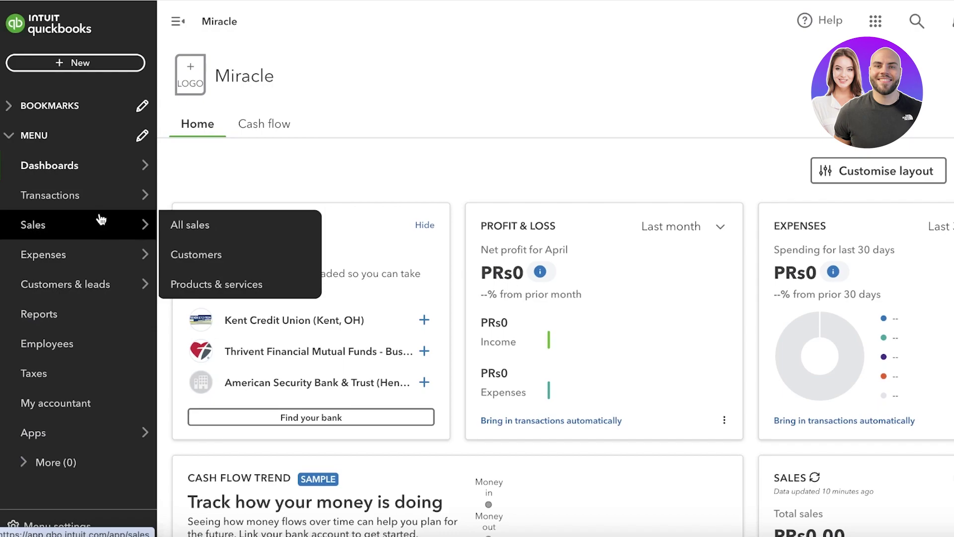
click(98, 347)
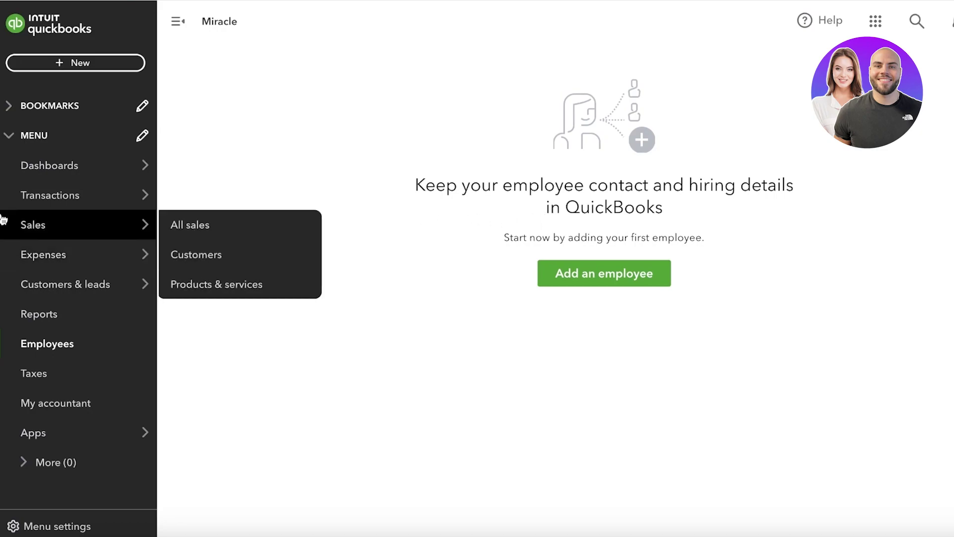
mouse_move(17, 163)
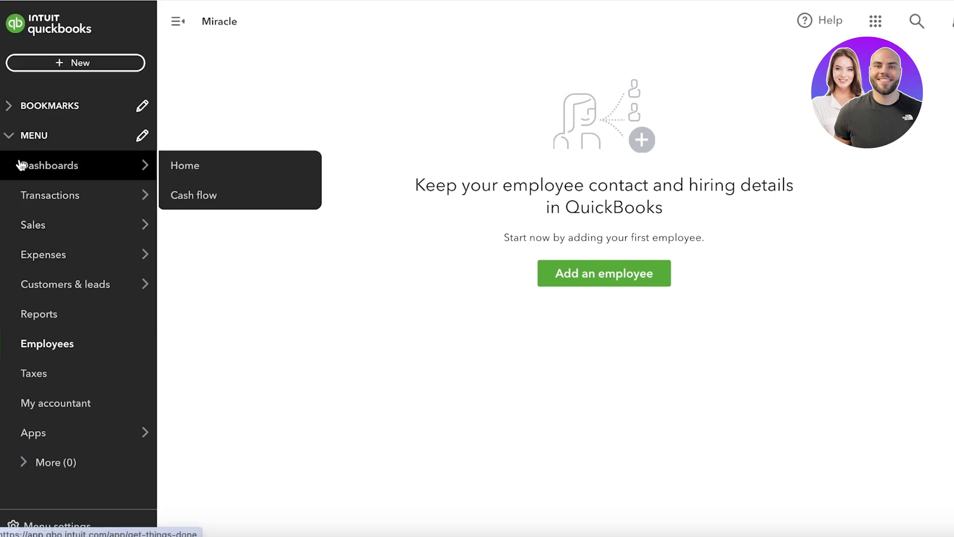
click(187, 161)
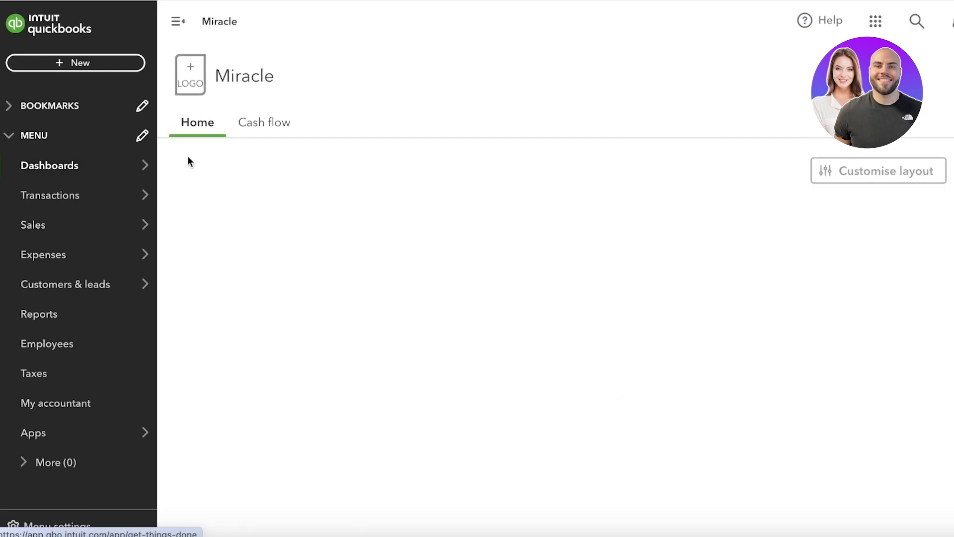